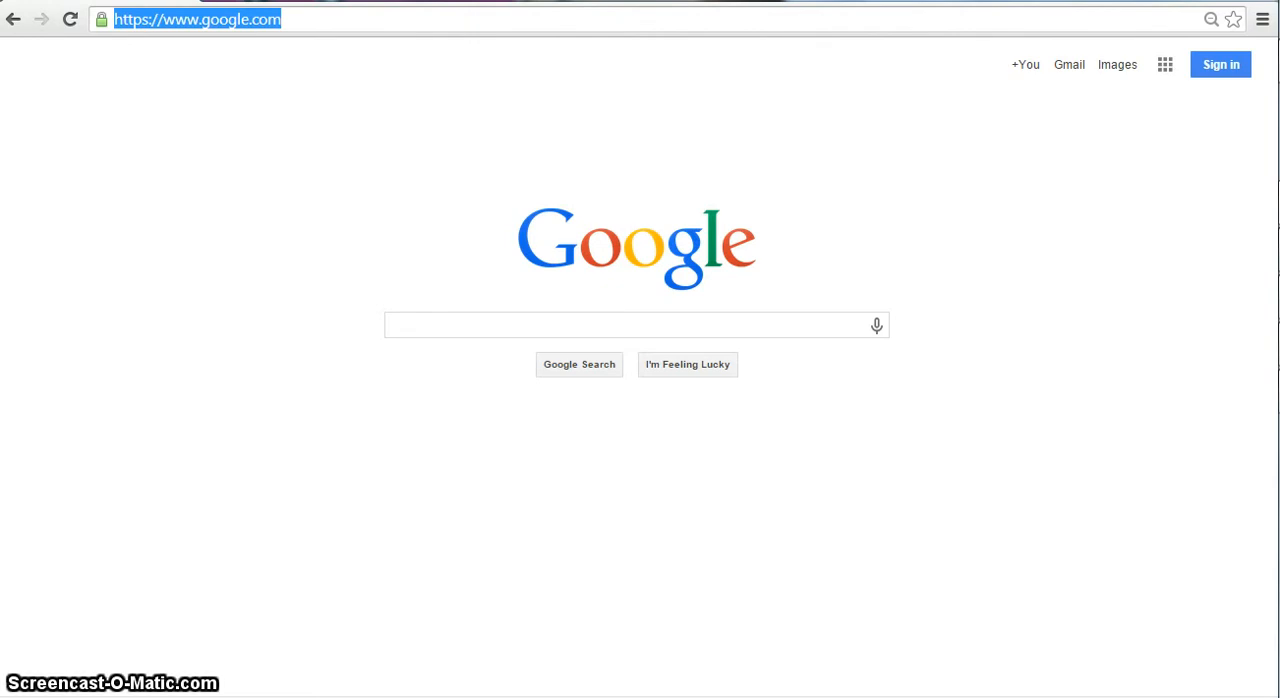
type("www.readwritethink.org")
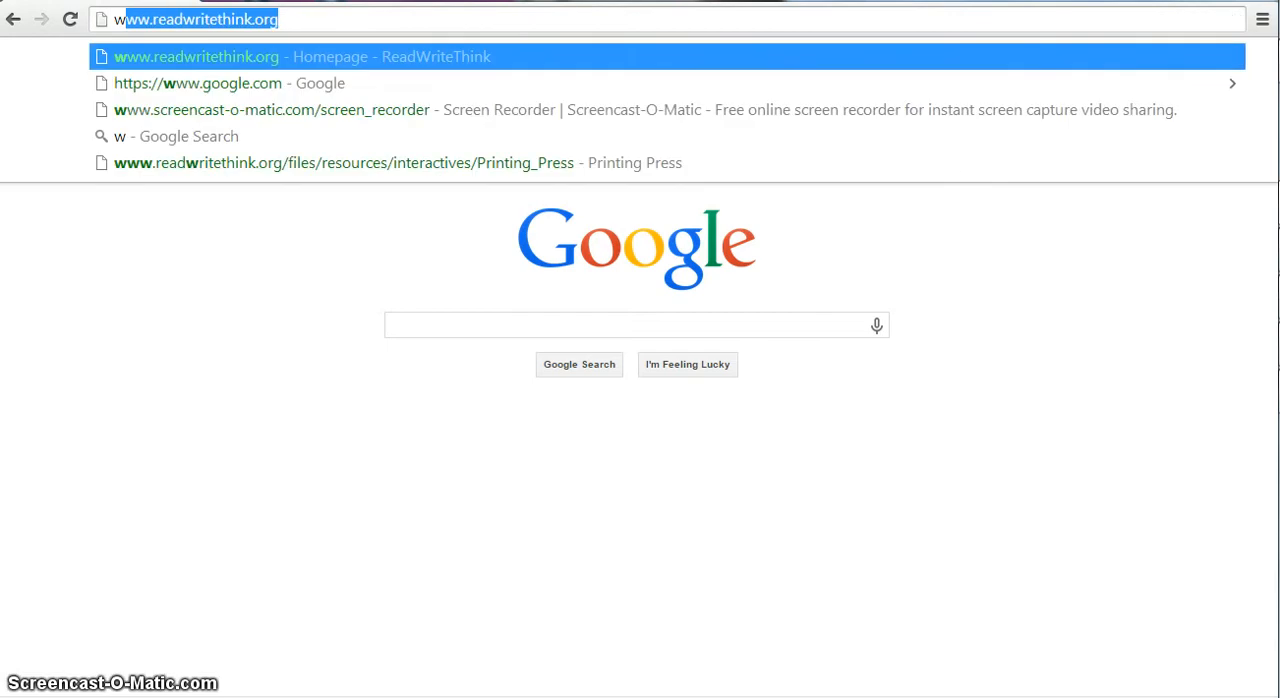
key("Return")
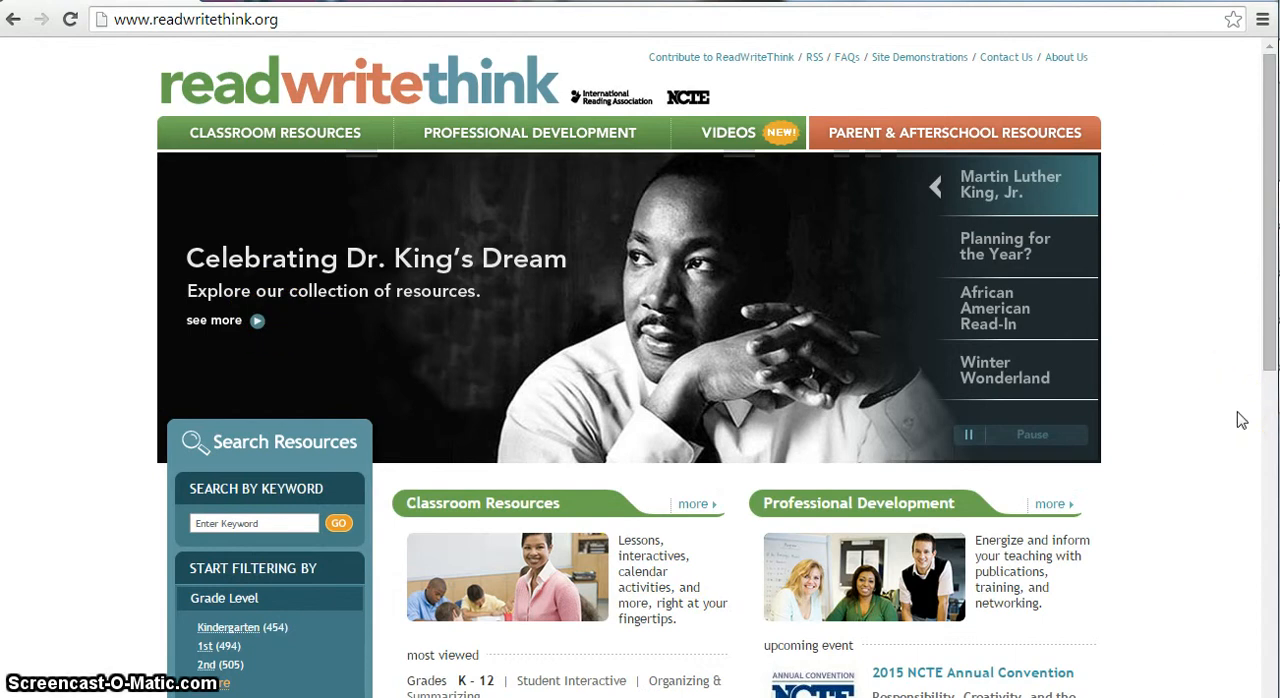
scroll(1240, 420, "down", 8)
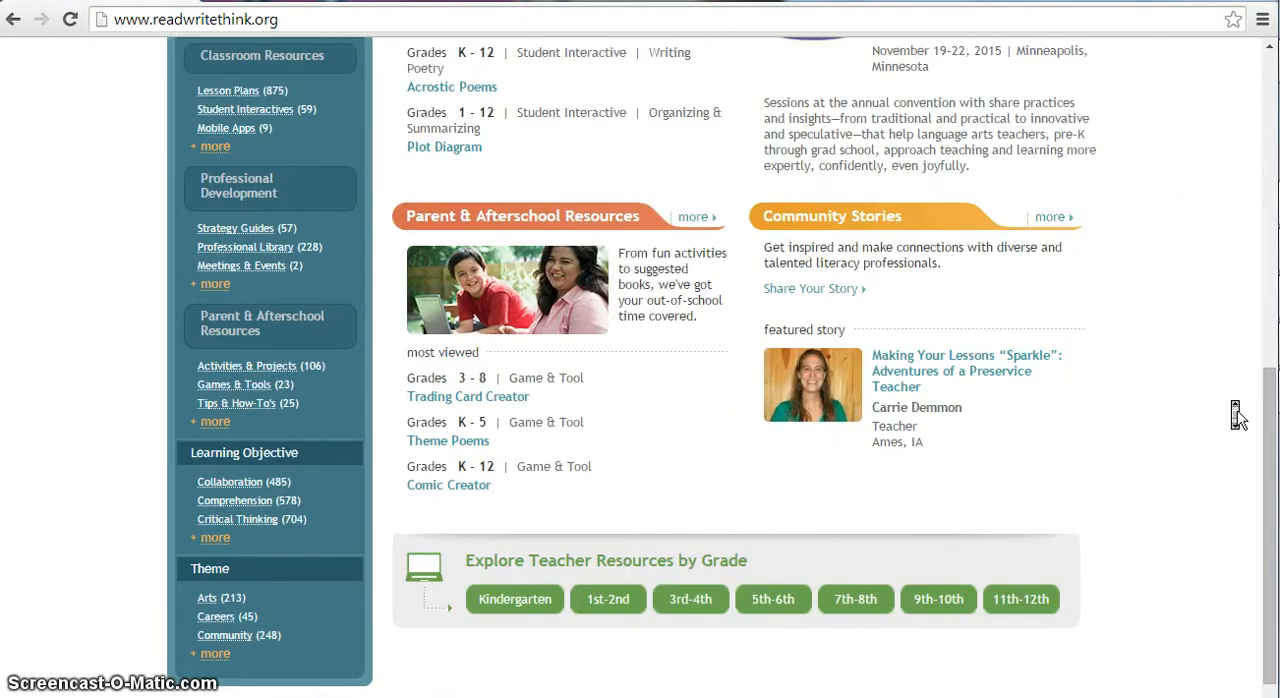
scroll(1237, 417, "down", 1)
scroll(1237, 417, "up", 9)
Open the Student Interactives page of the classroom resources.
mouse_move(390, 137)
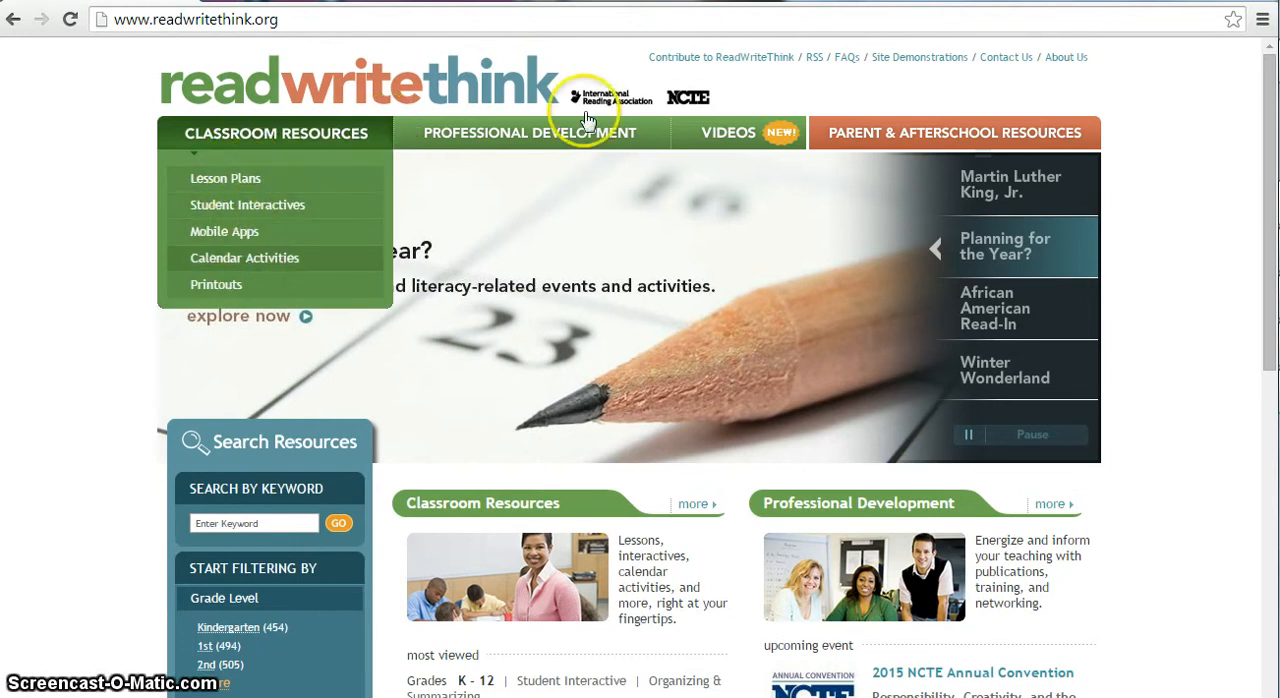
mouse_move(540, 135)
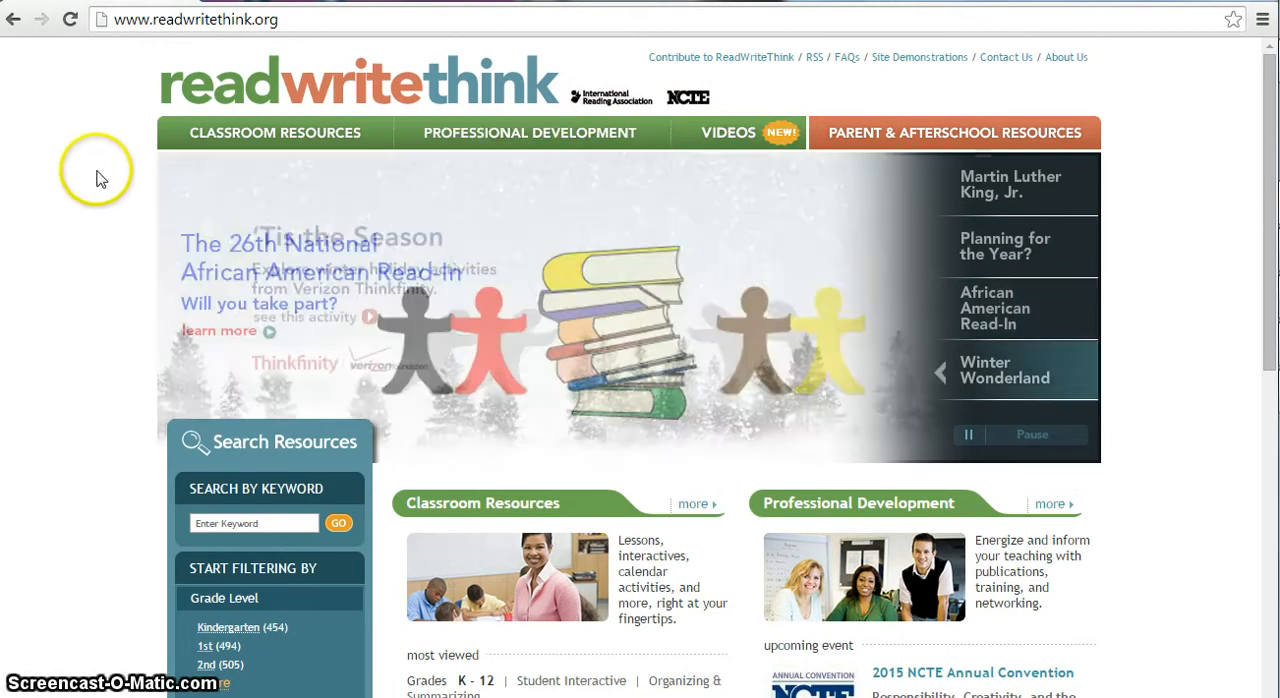
mouse_move(209, 137)
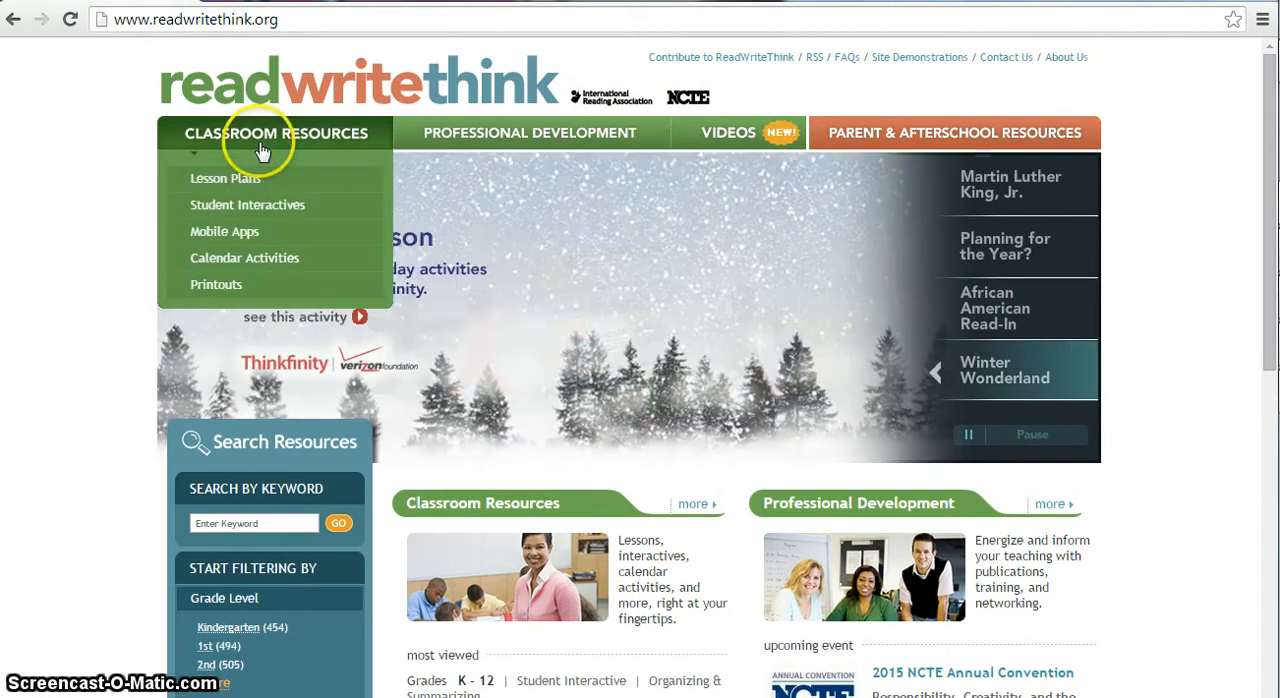
left_click(259, 205)
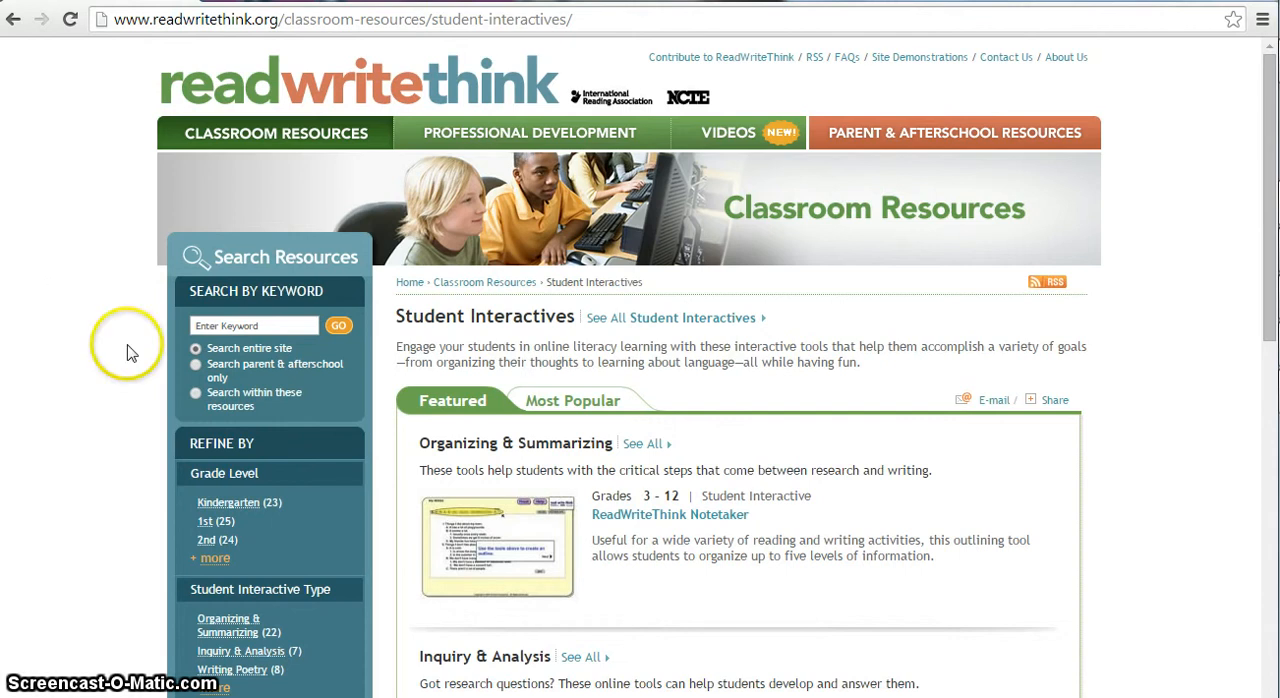
Search the entire site for "printing press".
left_click(222, 327)
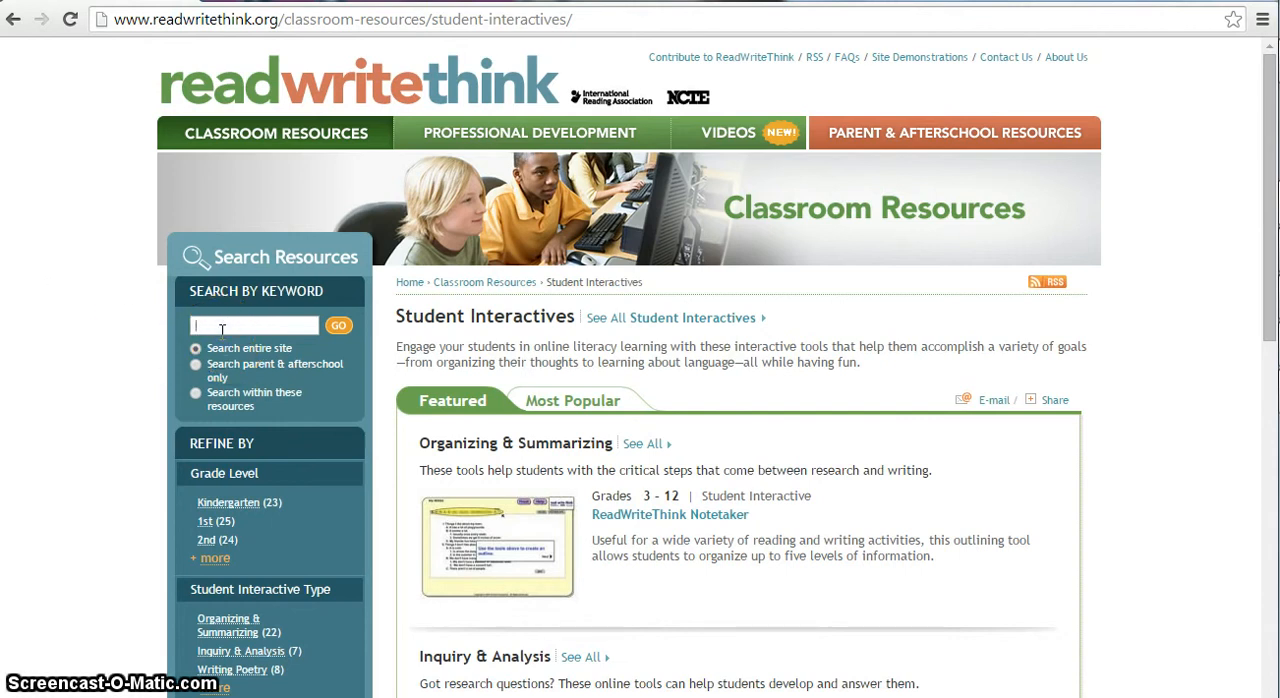
type("pr")
left_click(260, 350)
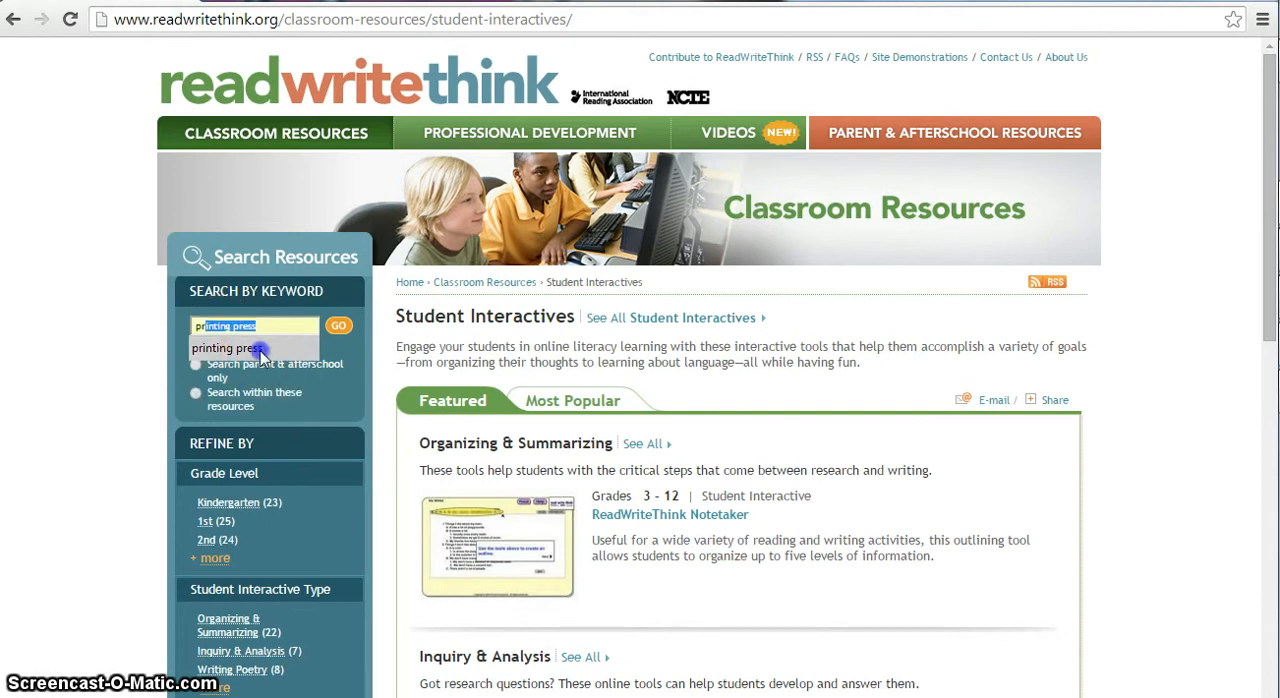
left_click(338, 325)
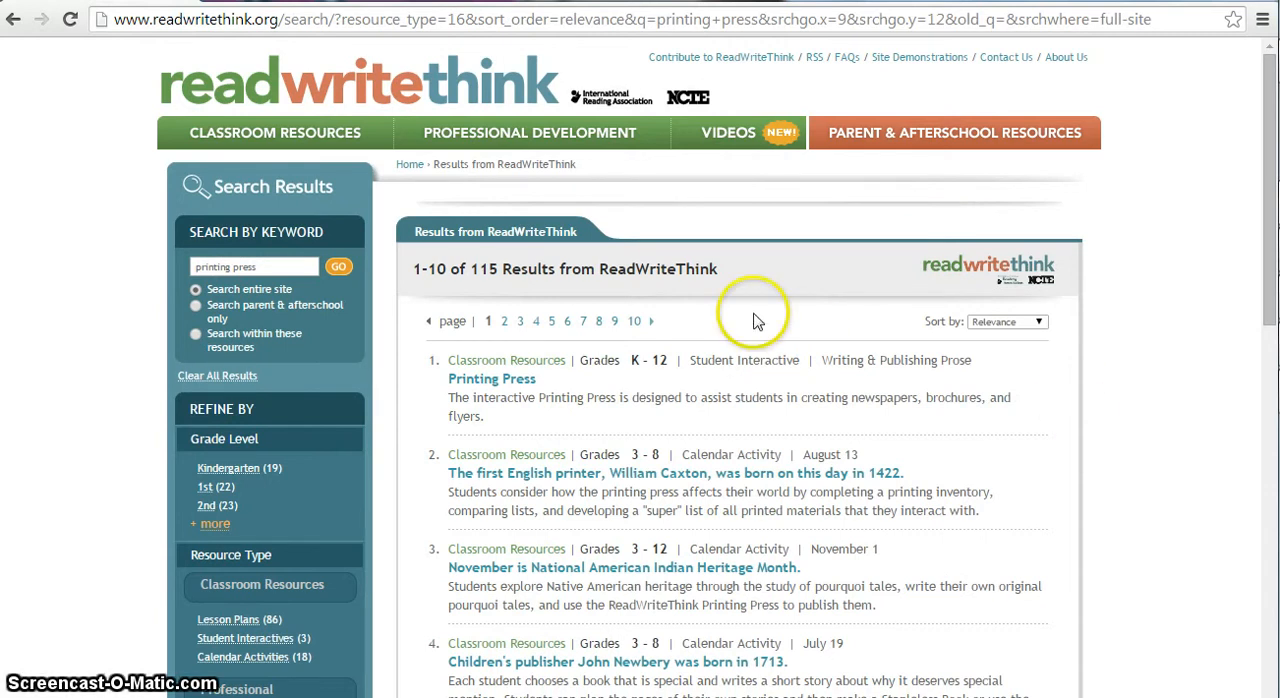
Launch the Printing Press student interactive from the search results and maximize its window.
mouse_move(285, 148)
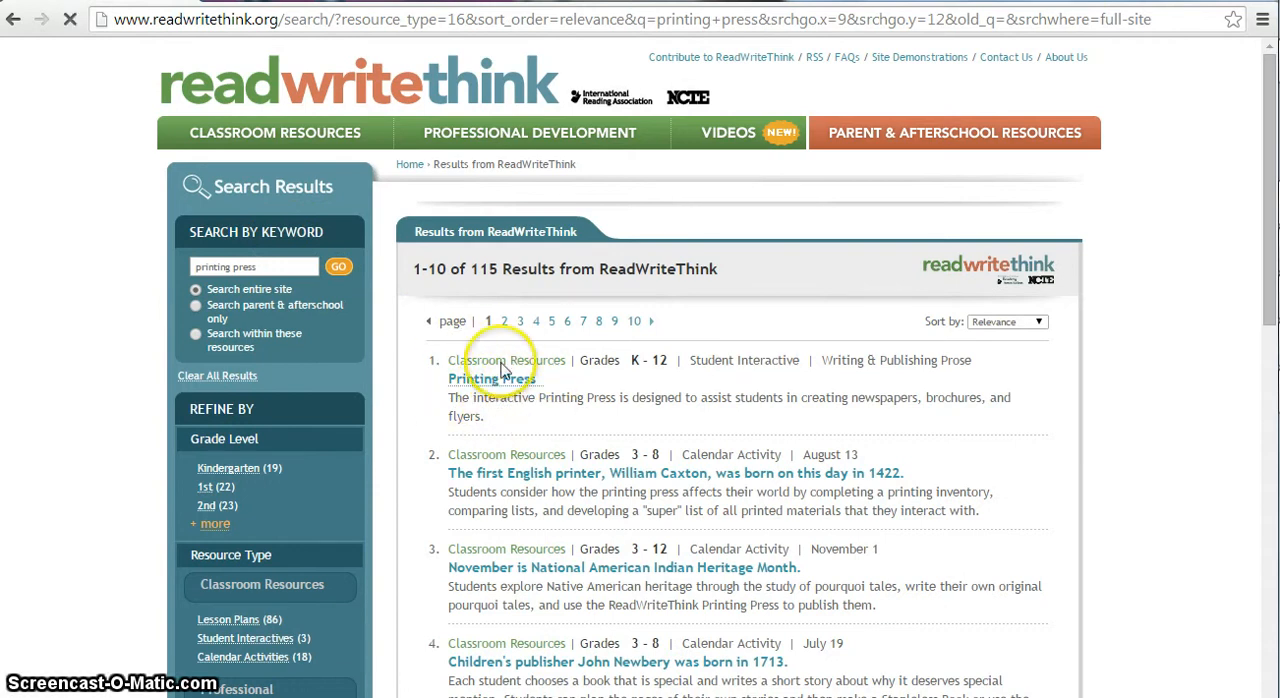
left_click(491, 379)
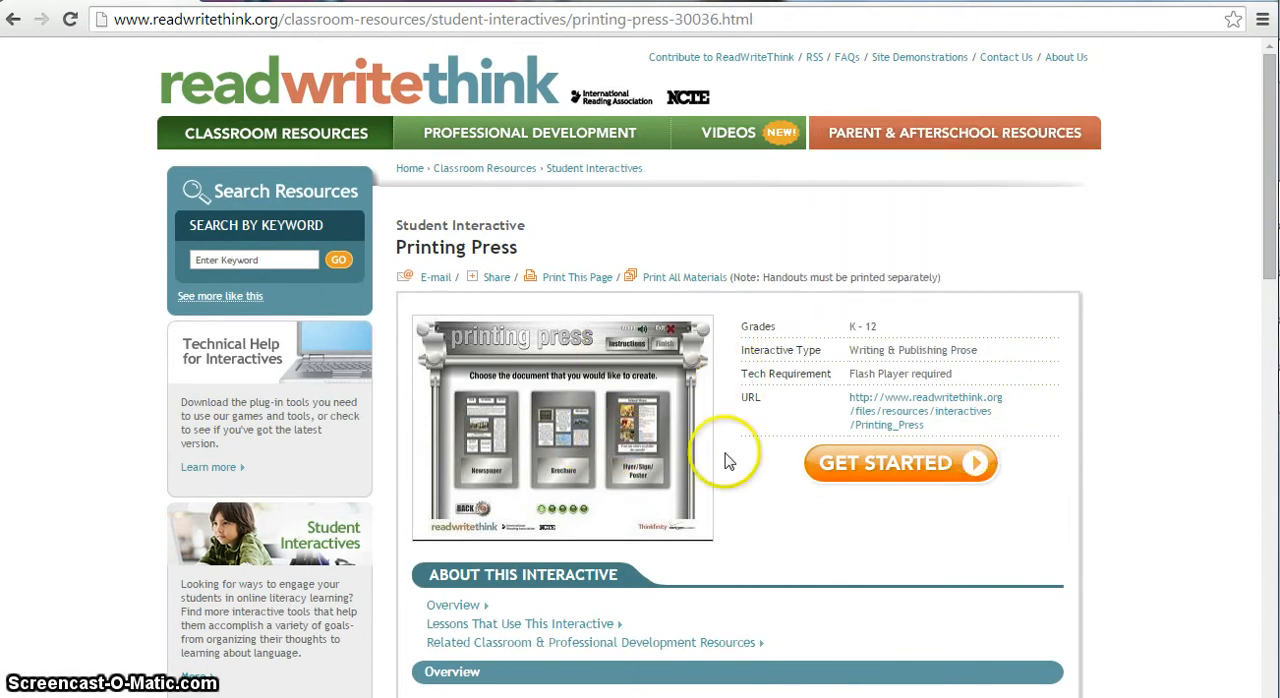
left_click(886, 475)
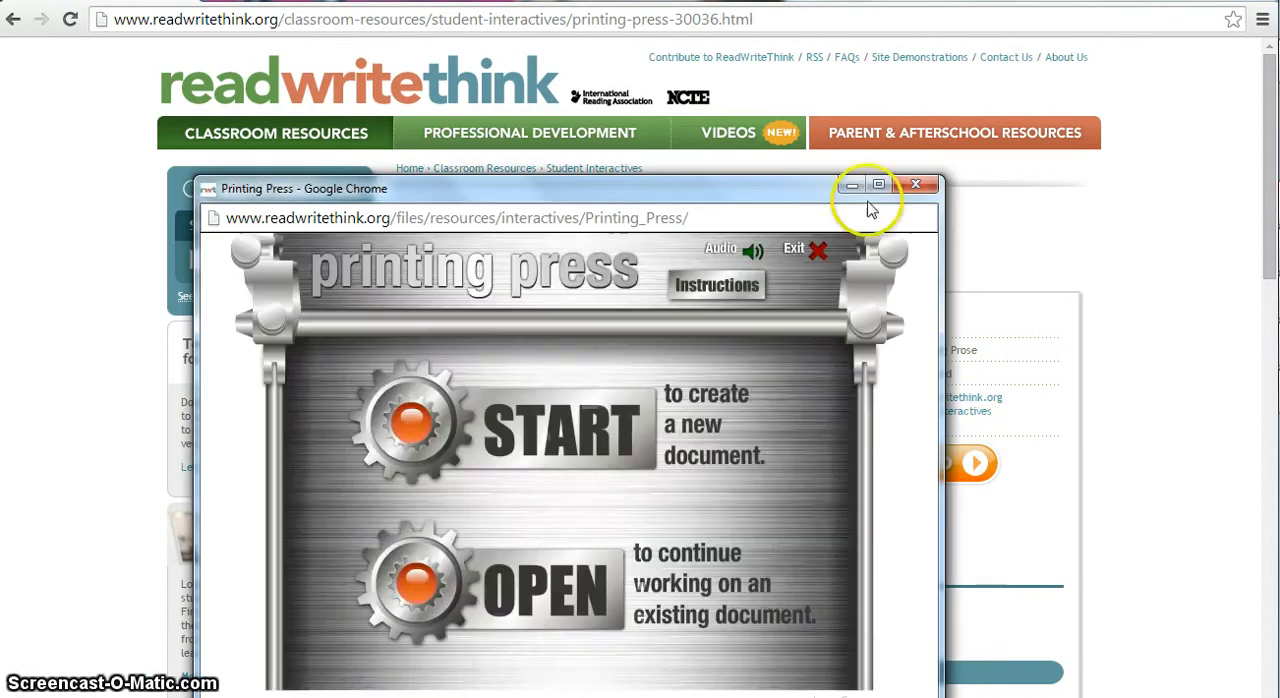
left_click(878, 185)
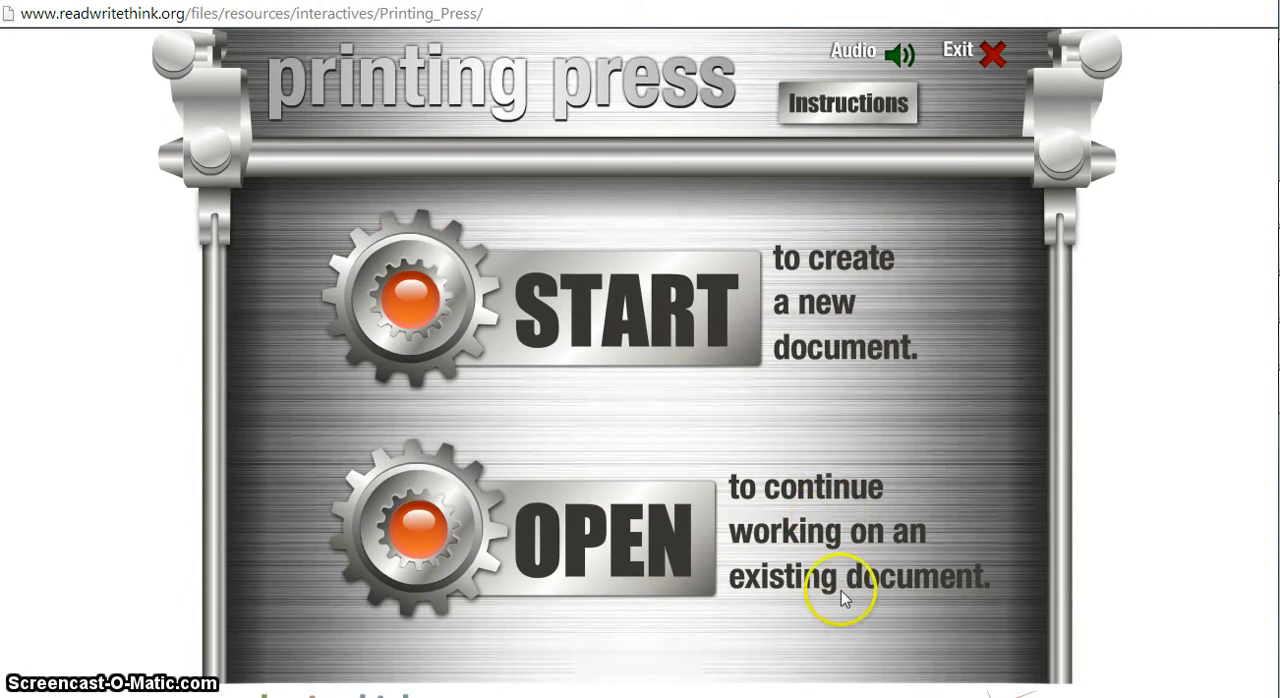
Switch the audio off and back on, and read through the Printing Press instructions.
left_click(899, 58)
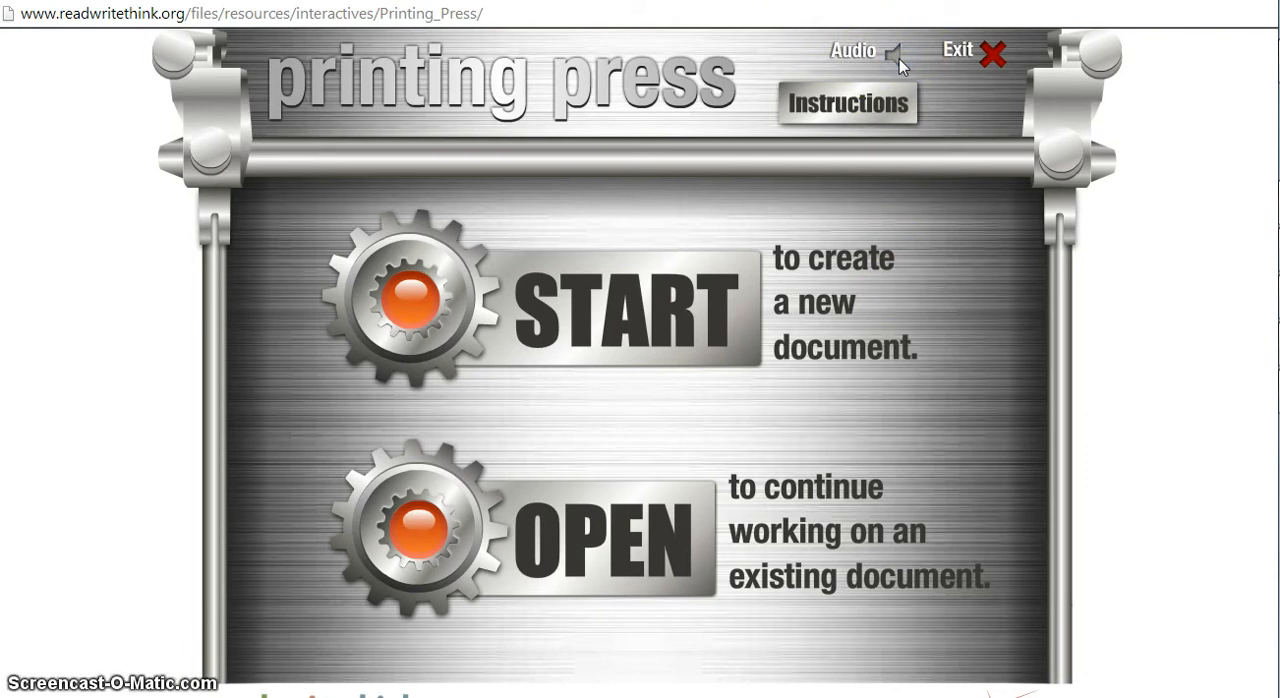
left_click(899, 59)
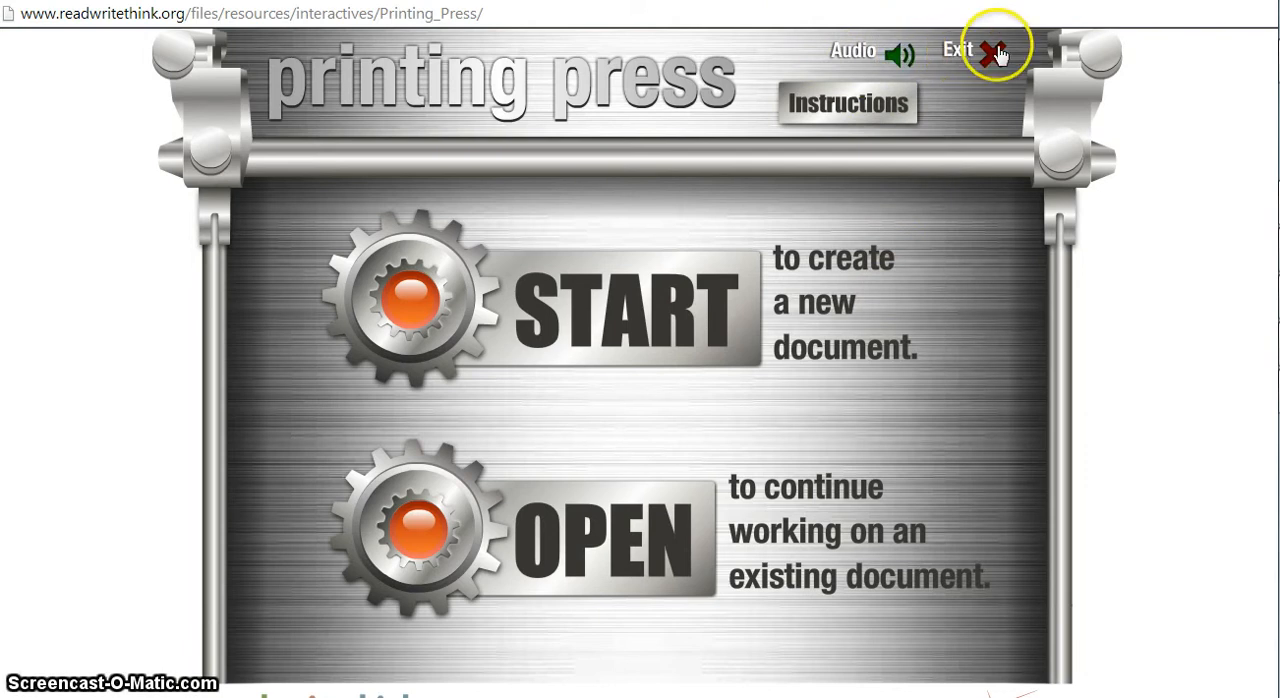
left_click(857, 117)
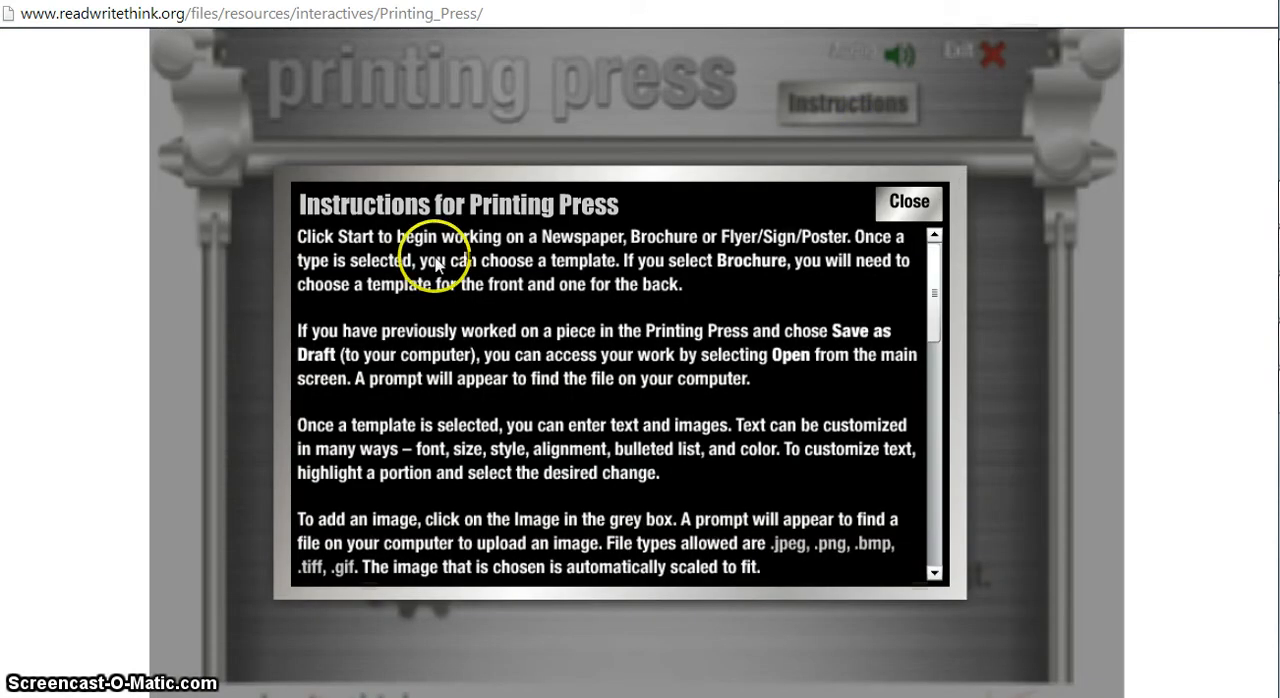
left_click_drag(934, 297, 908, 507)
left_click(912, 202)
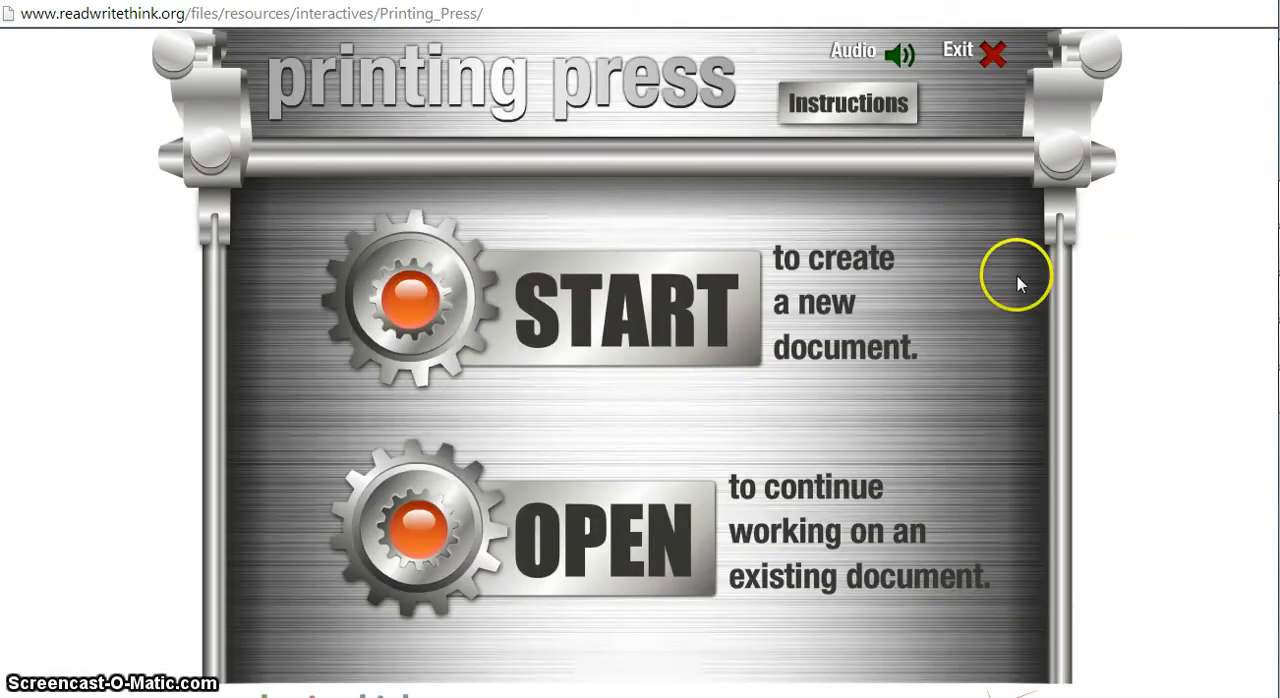
Create a new brochure with the Brochure 3 template for the front and the Brochure 5 template for the back.
left_click(613, 338)
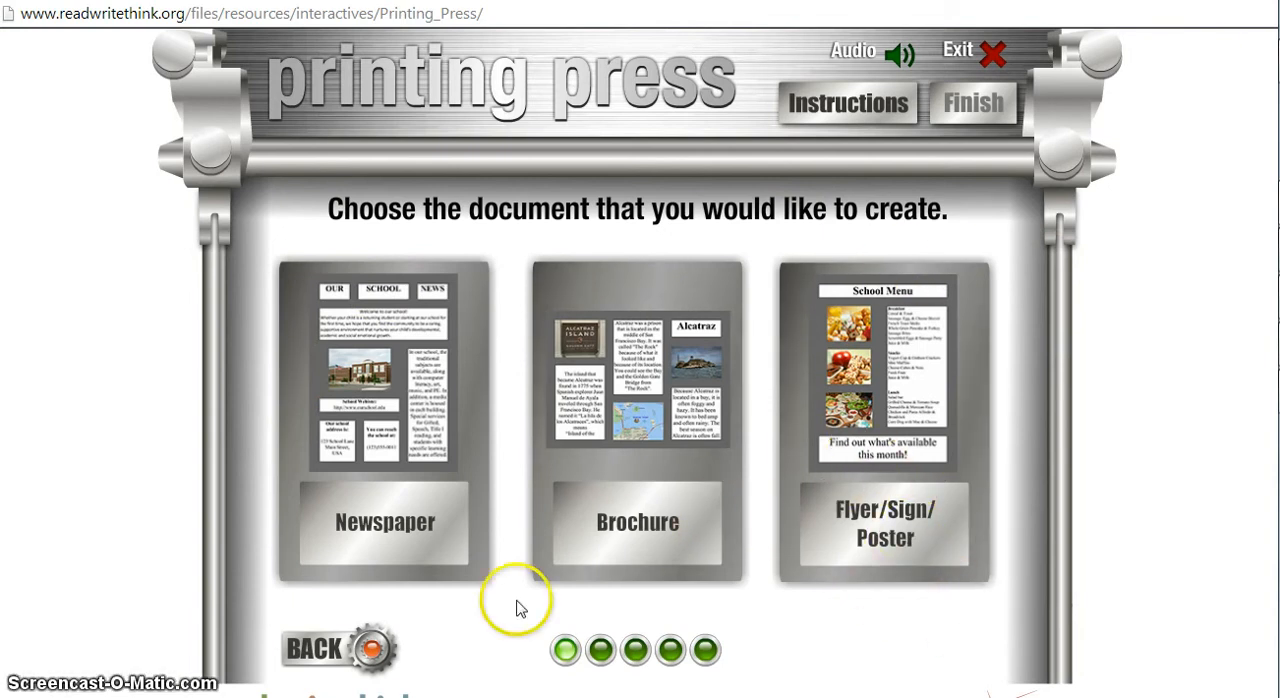
left_click(617, 540)
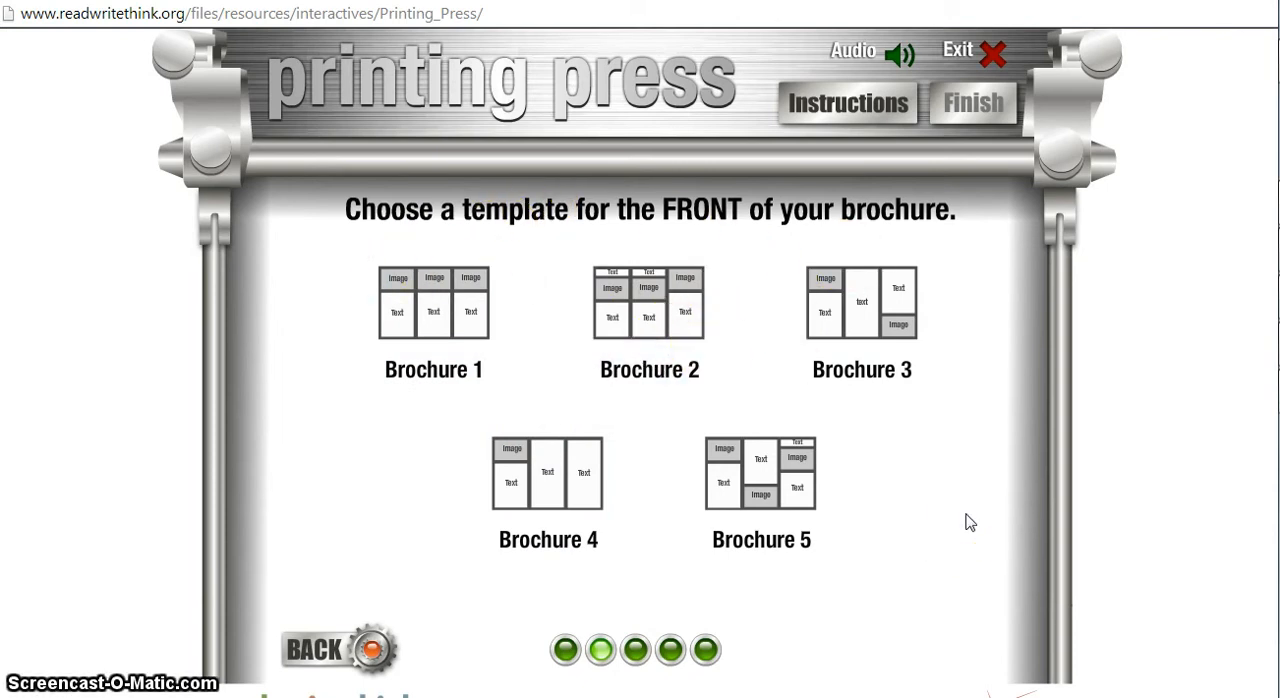
left_click(934, 374)
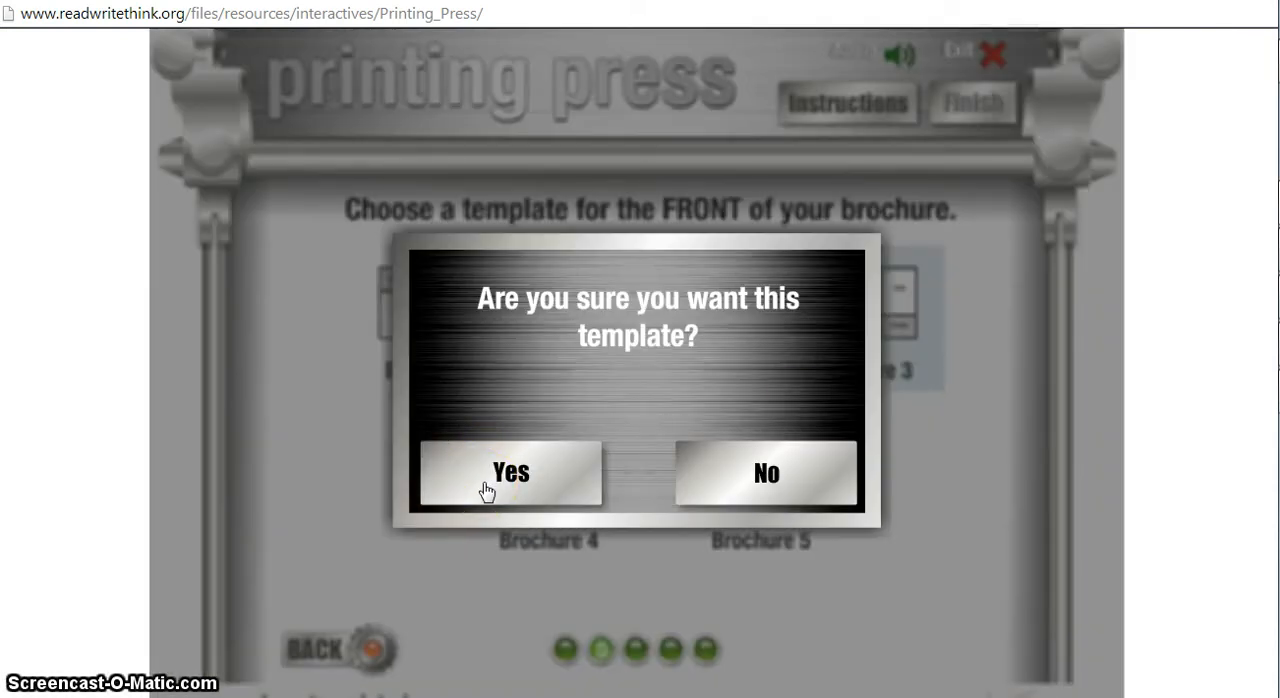
left_click(485, 490)
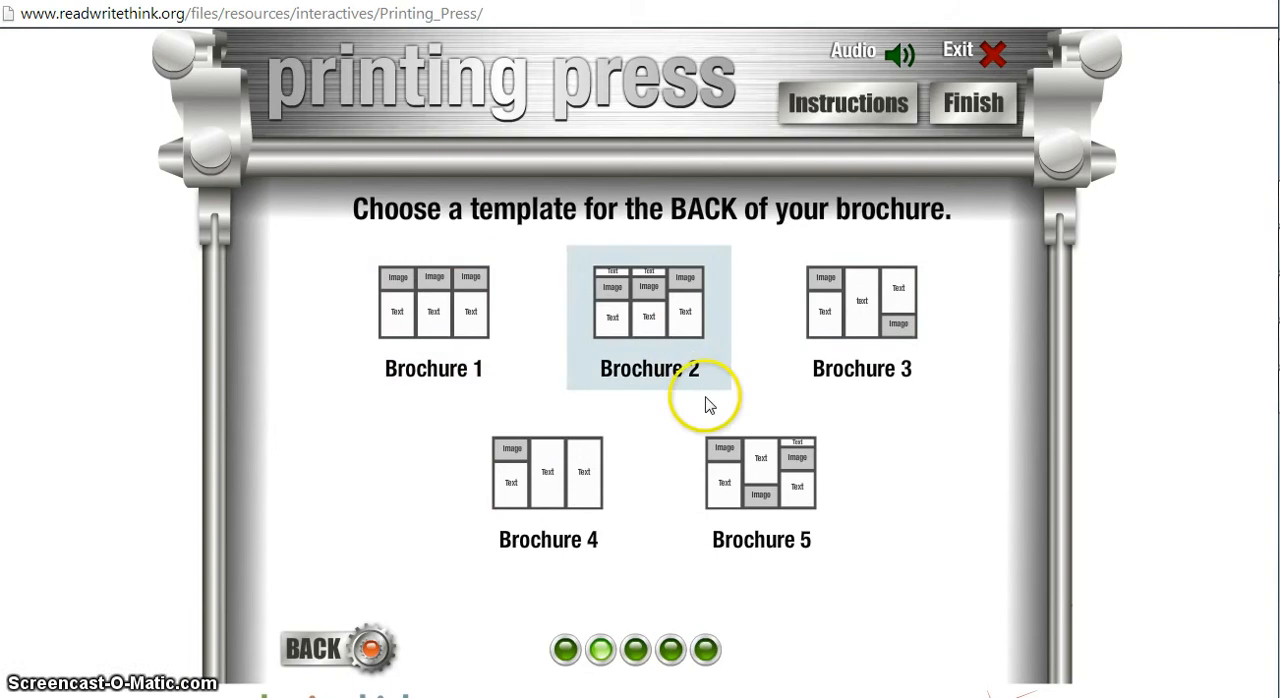
left_click(748, 466)
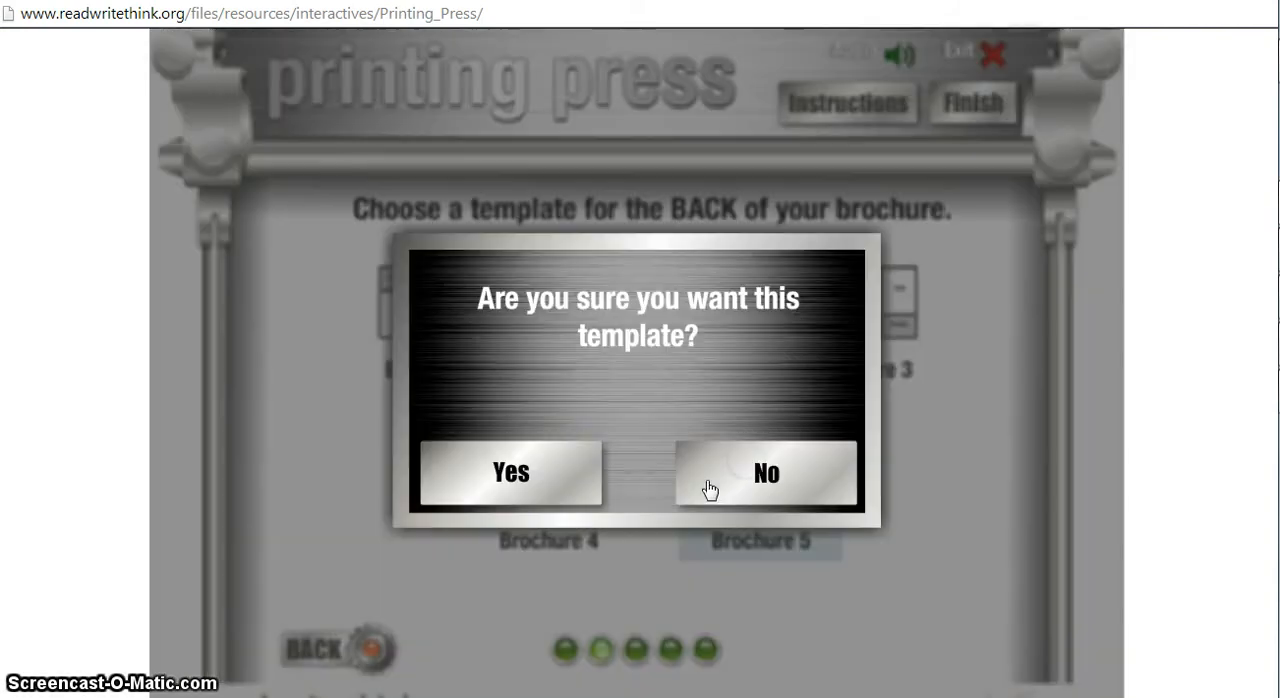
left_click(543, 481)
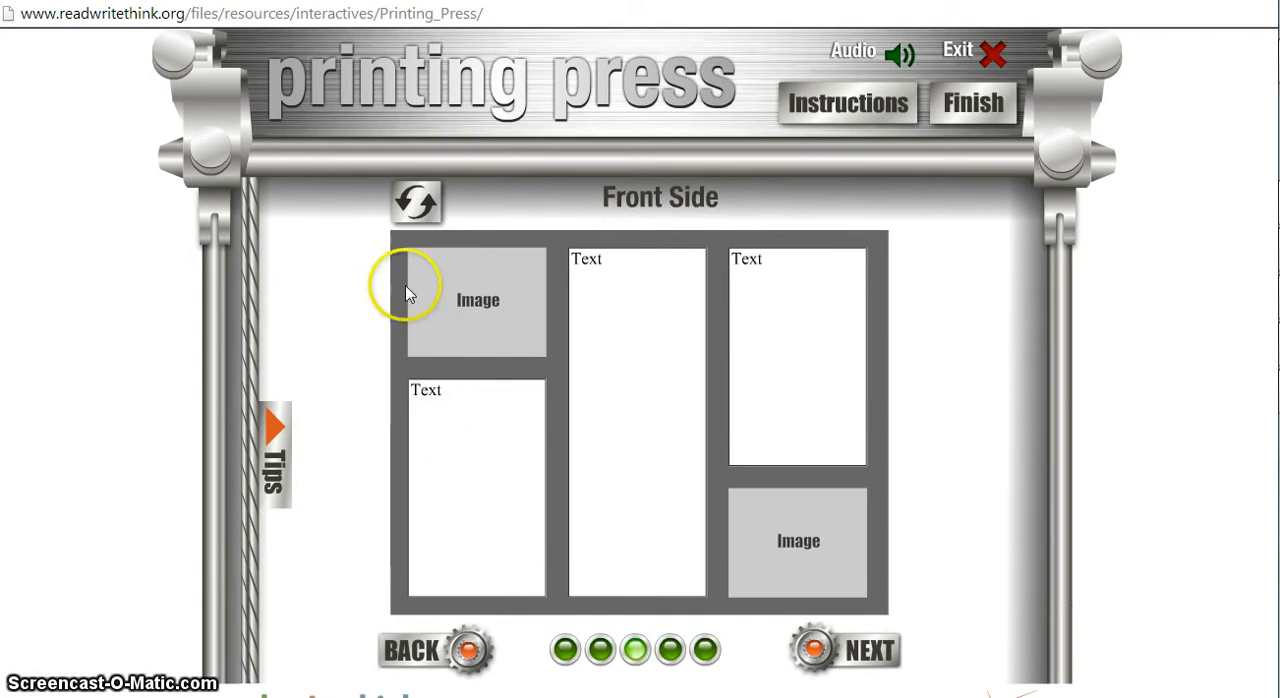
Enter "Poverty in the Middle East." in the text box below the first image on the front side, in Comic Sans MS.
left_click(466, 464)
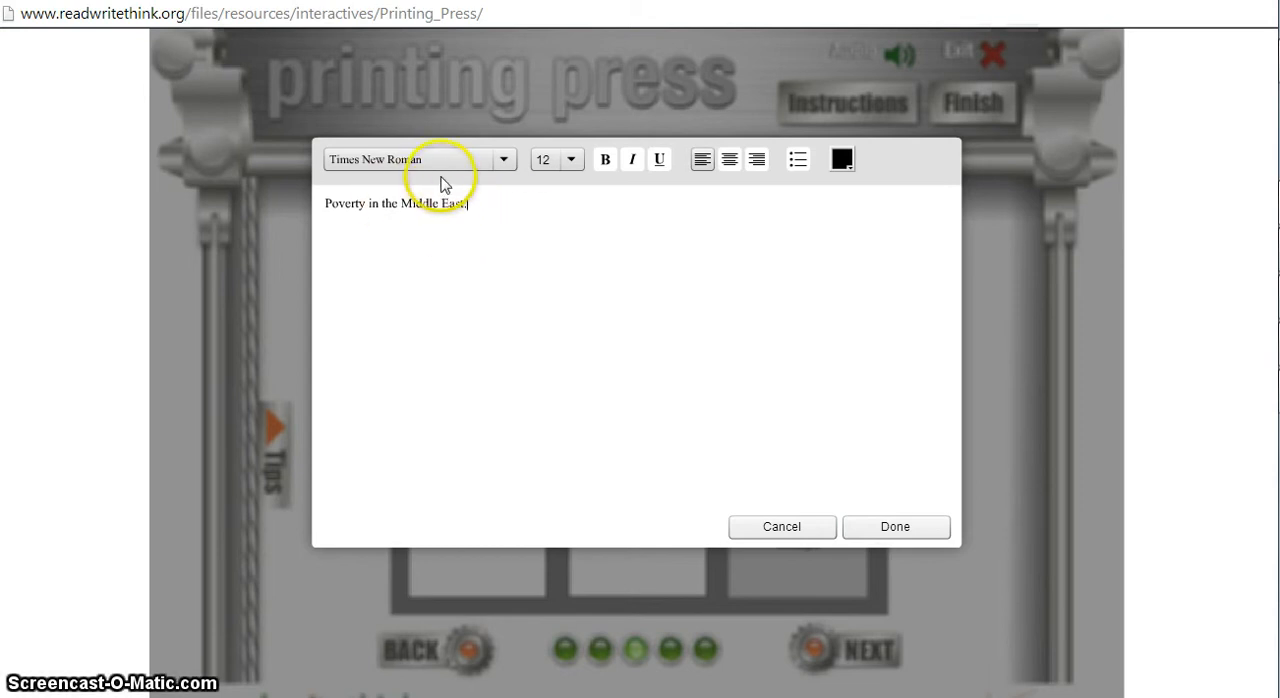
left_click_drag(470, 204, 324, 222)
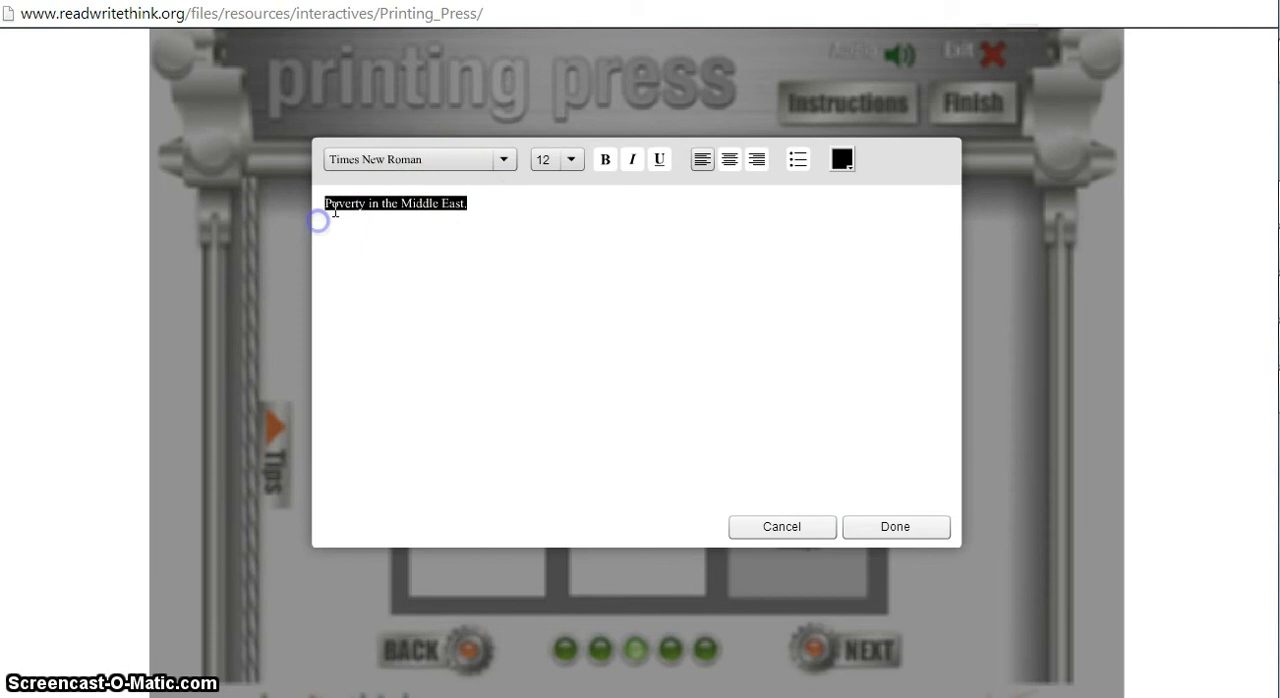
left_click(390, 162)
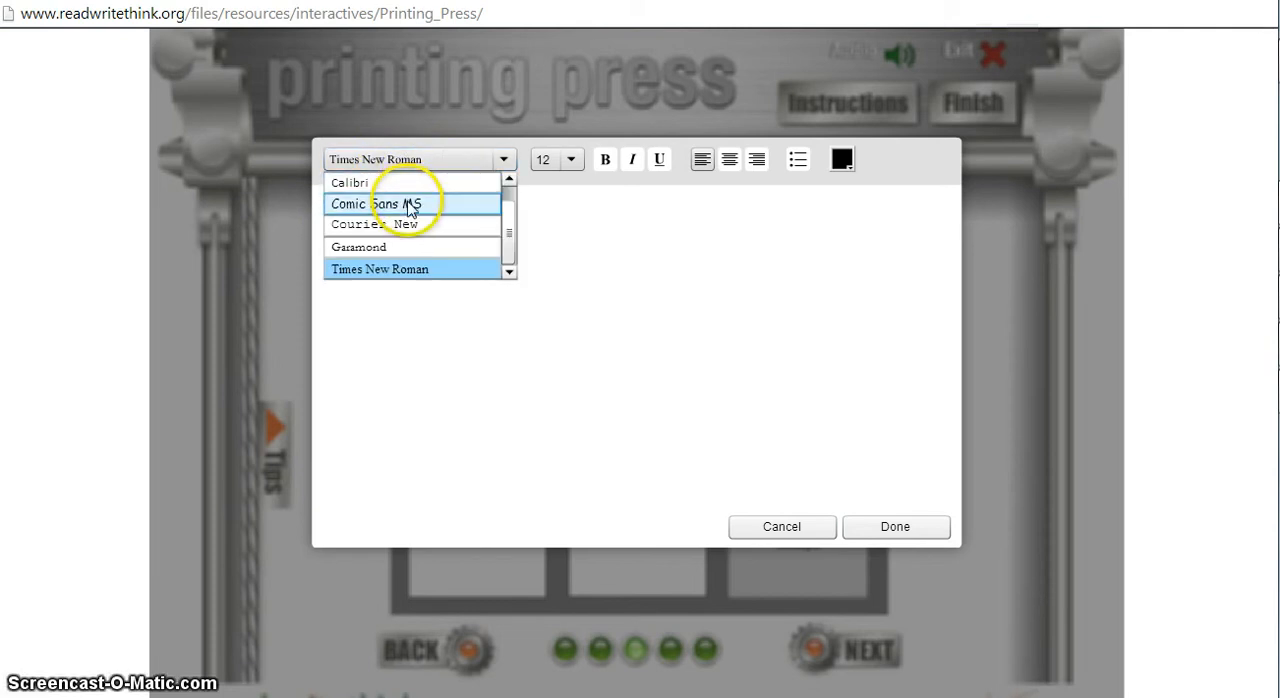
left_click(410, 204)
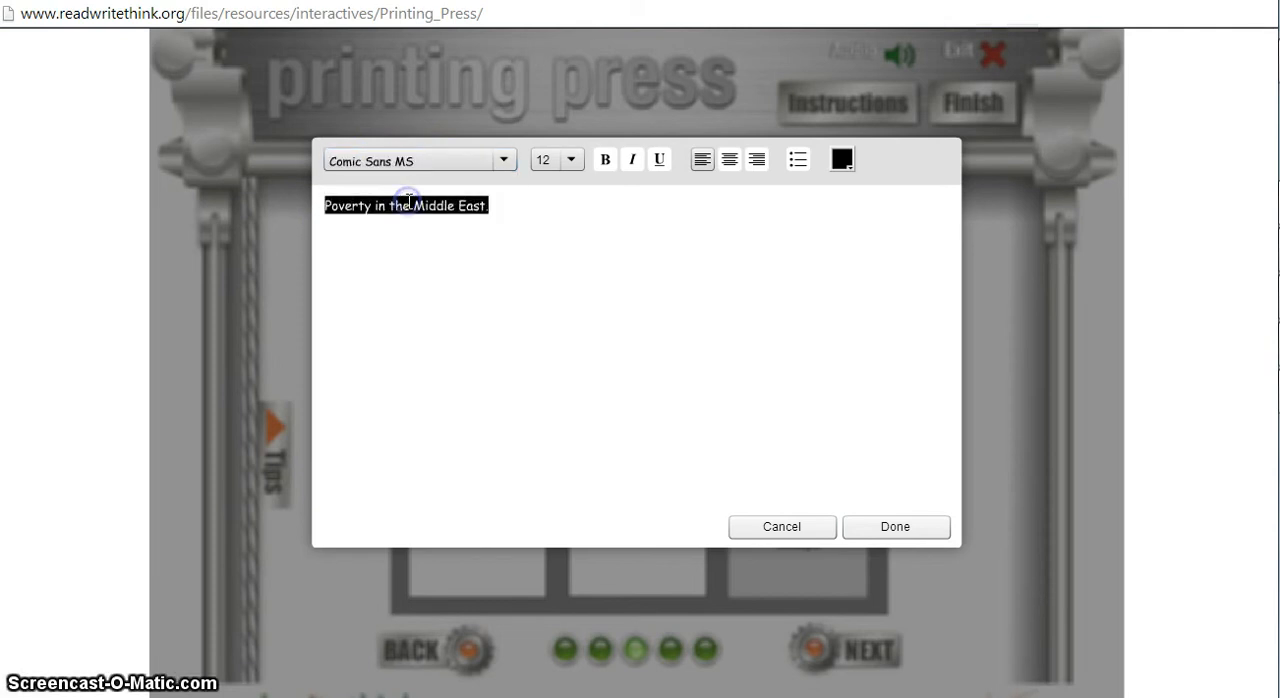
Try font size 16 on the "Poverty in the Middle East." text and return it to 12.
left_click(572, 164)
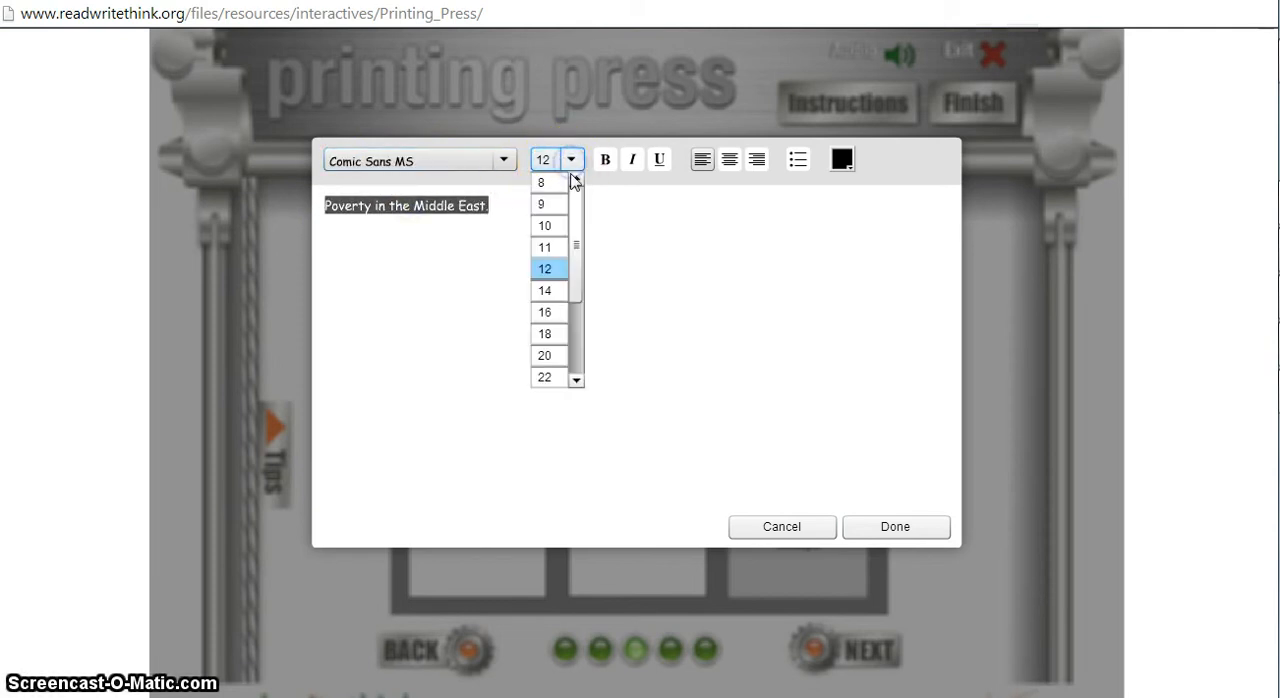
left_click(551, 318)
left_click(572, 161)
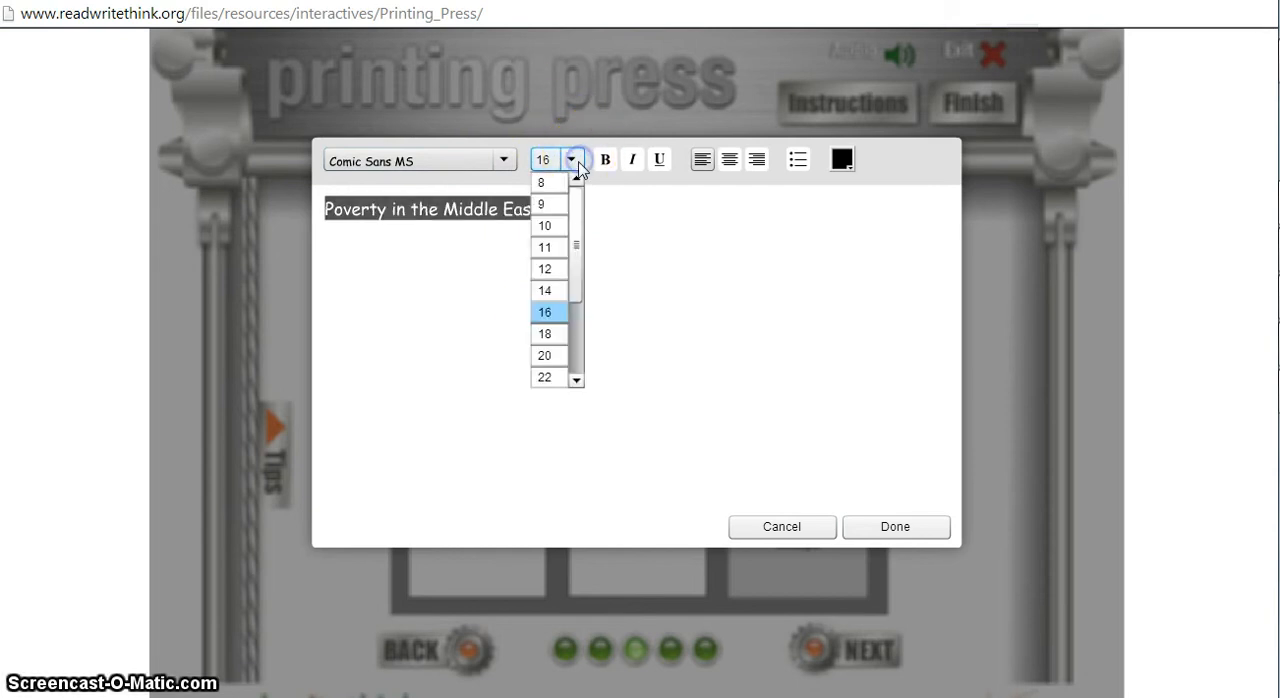
left_click(560, 270)
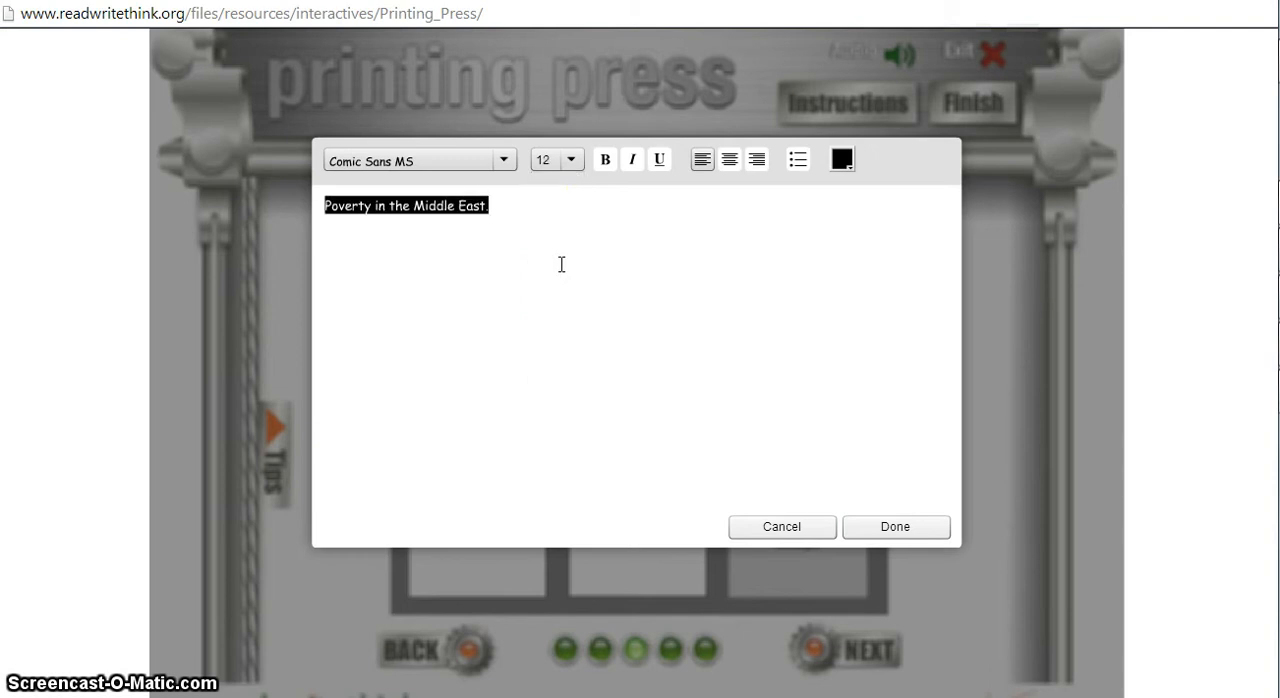
Set the selected text's font size to 14 and center it.
left_click_drag(564, 165, 545, 307)
left_click(542, 297)
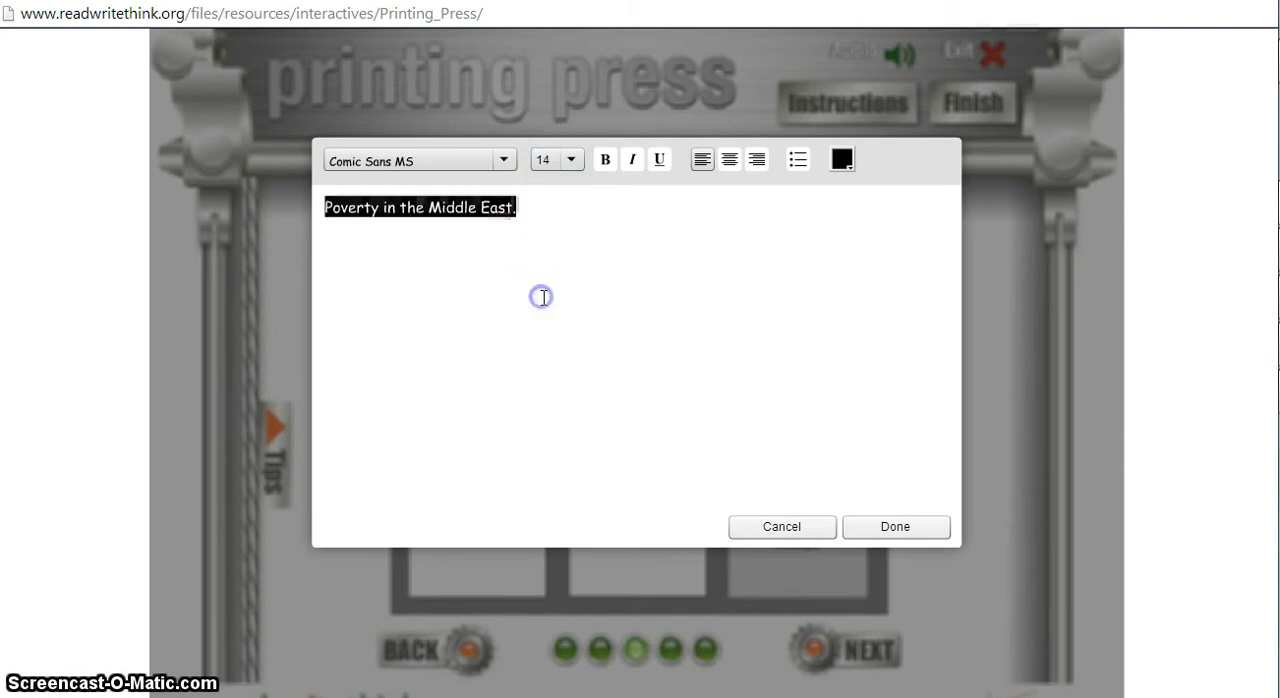
left_click(607, 190)
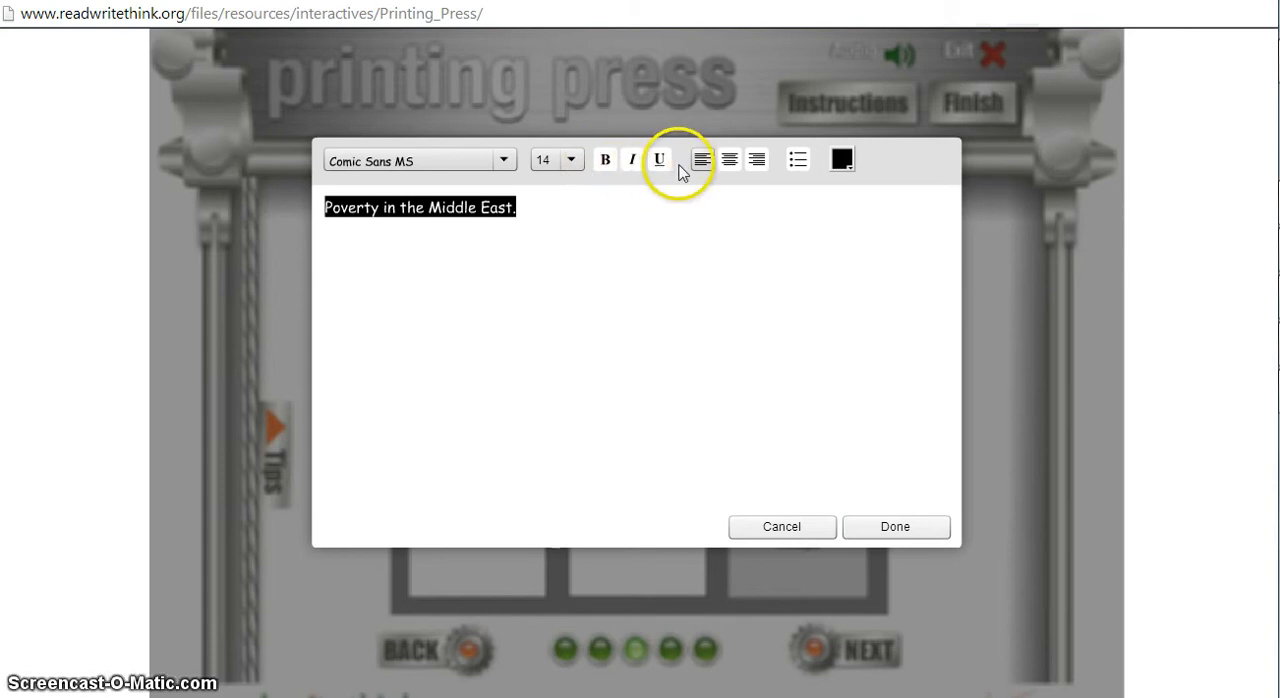
left_click(730, 162)
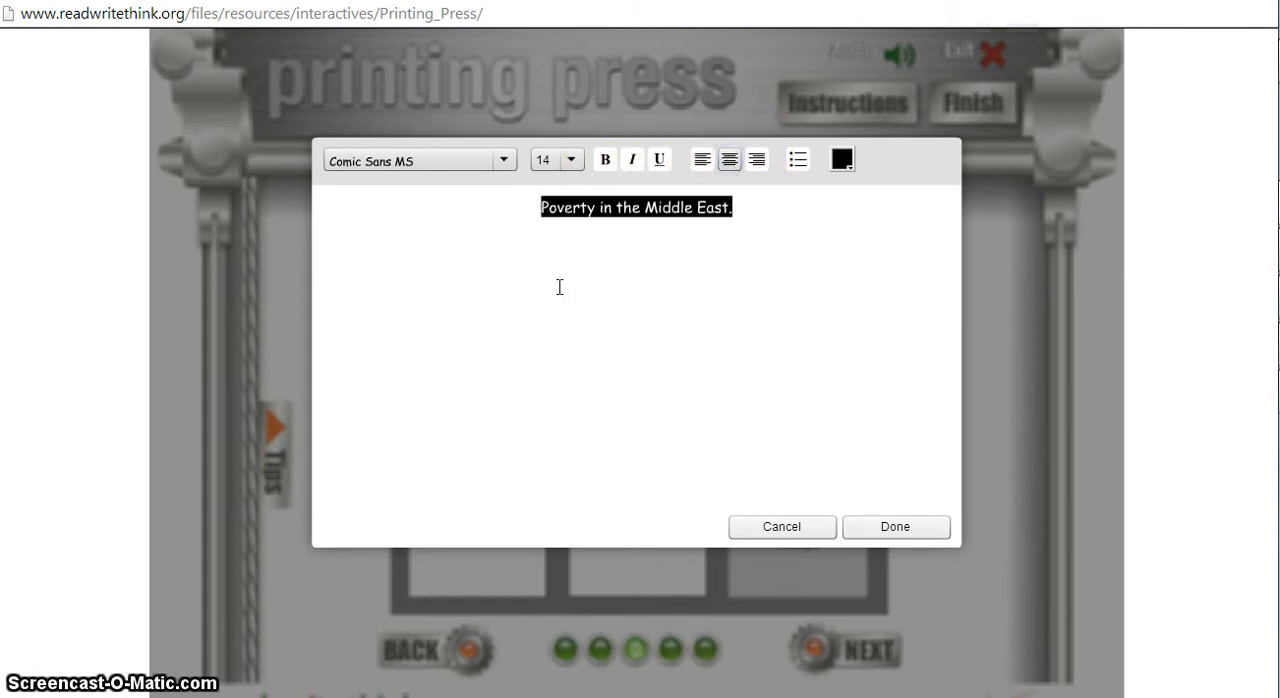
Make the "Poverty in the Middle East." text a bulleted item, color it pink, and apply the text changes.
left_click(801, 166)
left_click(833, 162)
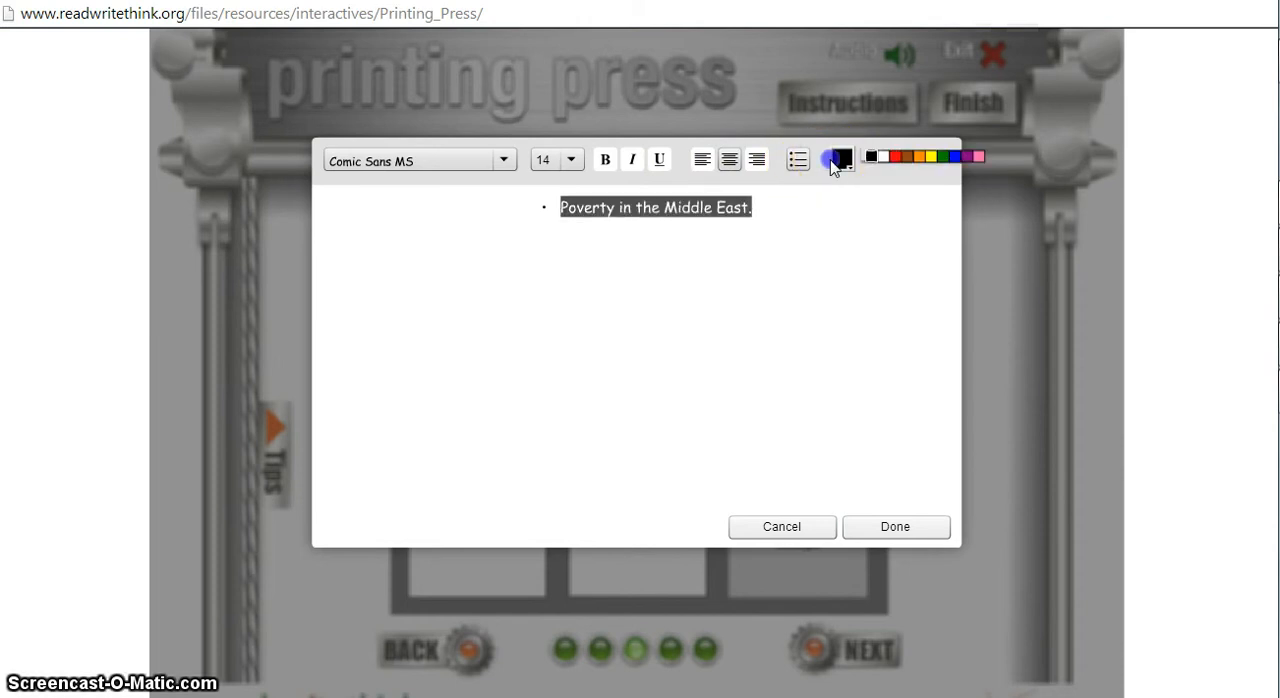
left_click(976, 157)
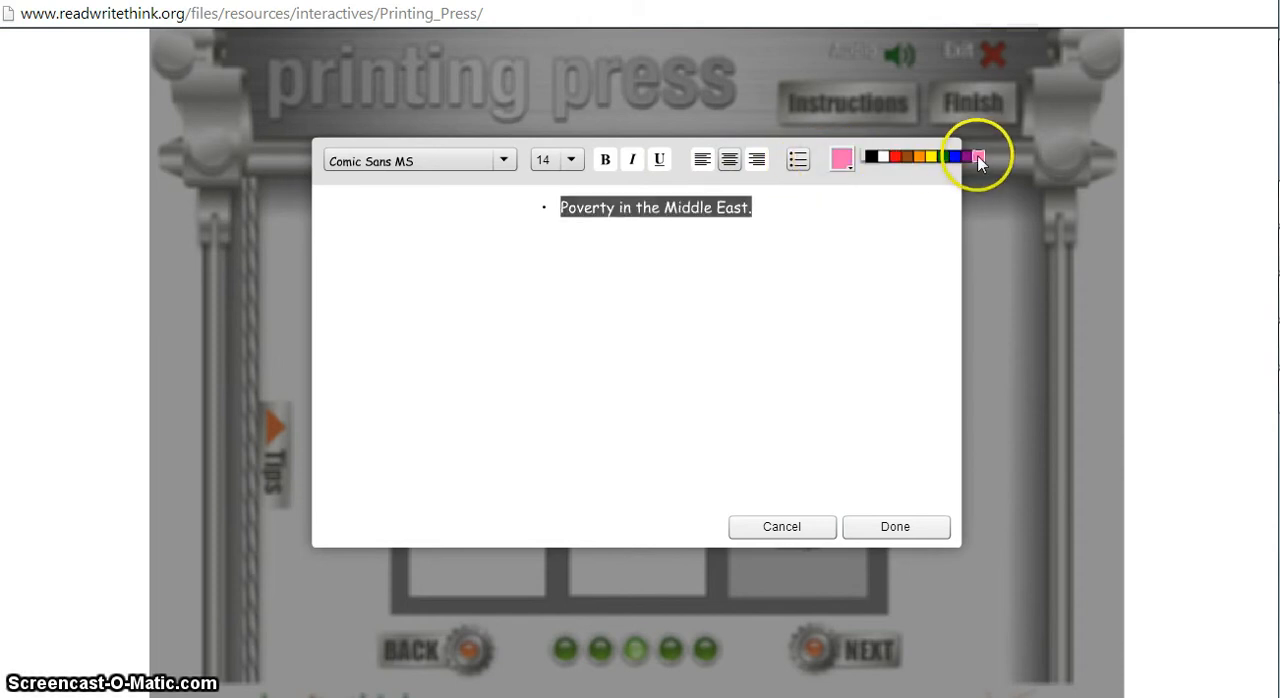
left_click(890, 209)
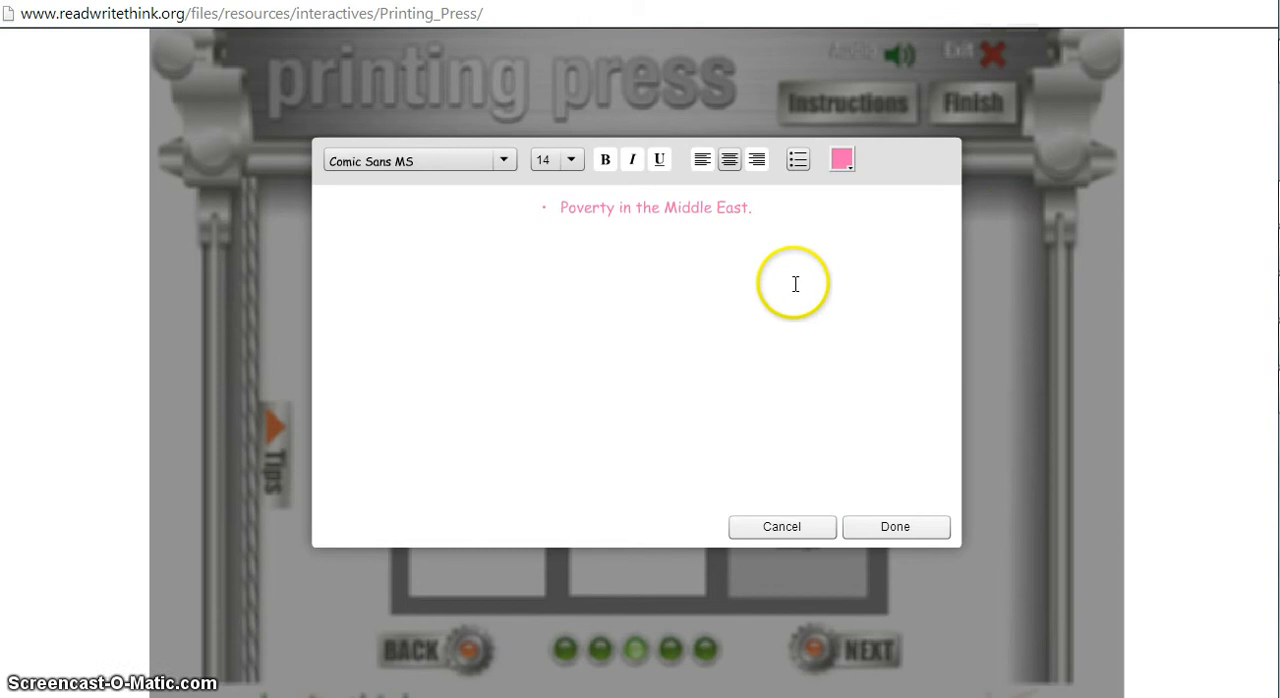
left_click(879, 529)
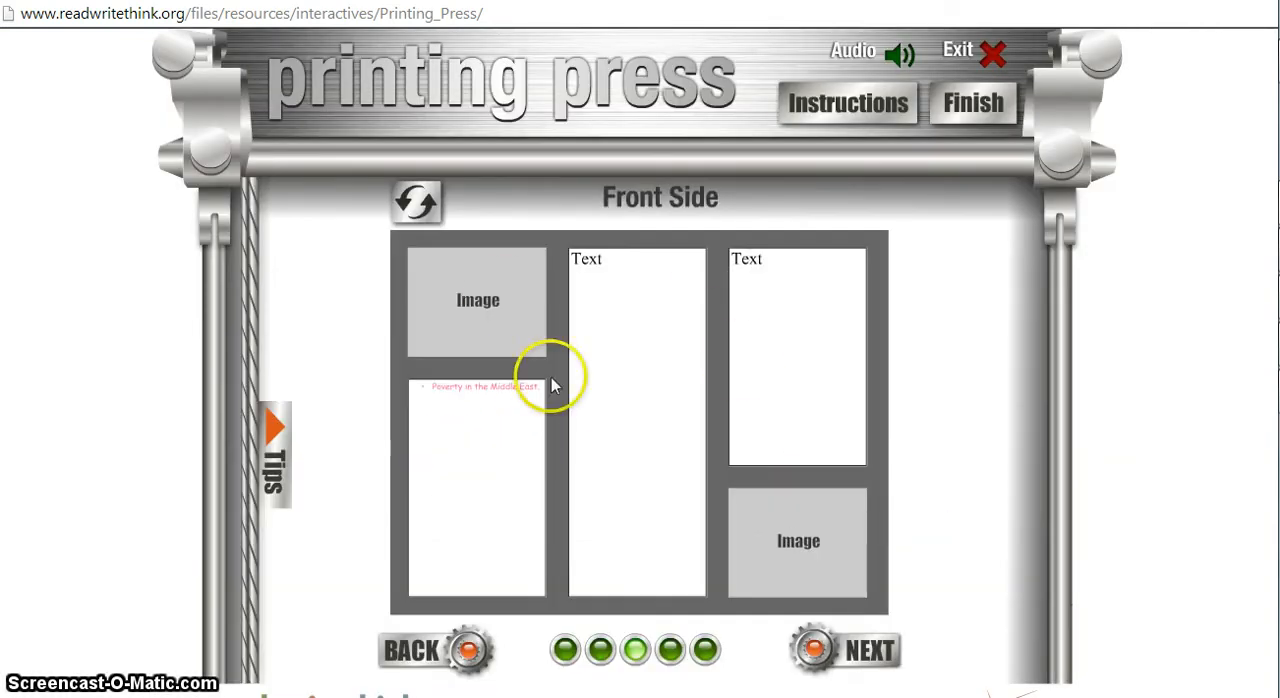
Enter "poverty" in the front side's middle text box and "Poverty" in the text box above the second image.
left_click(669, 346)
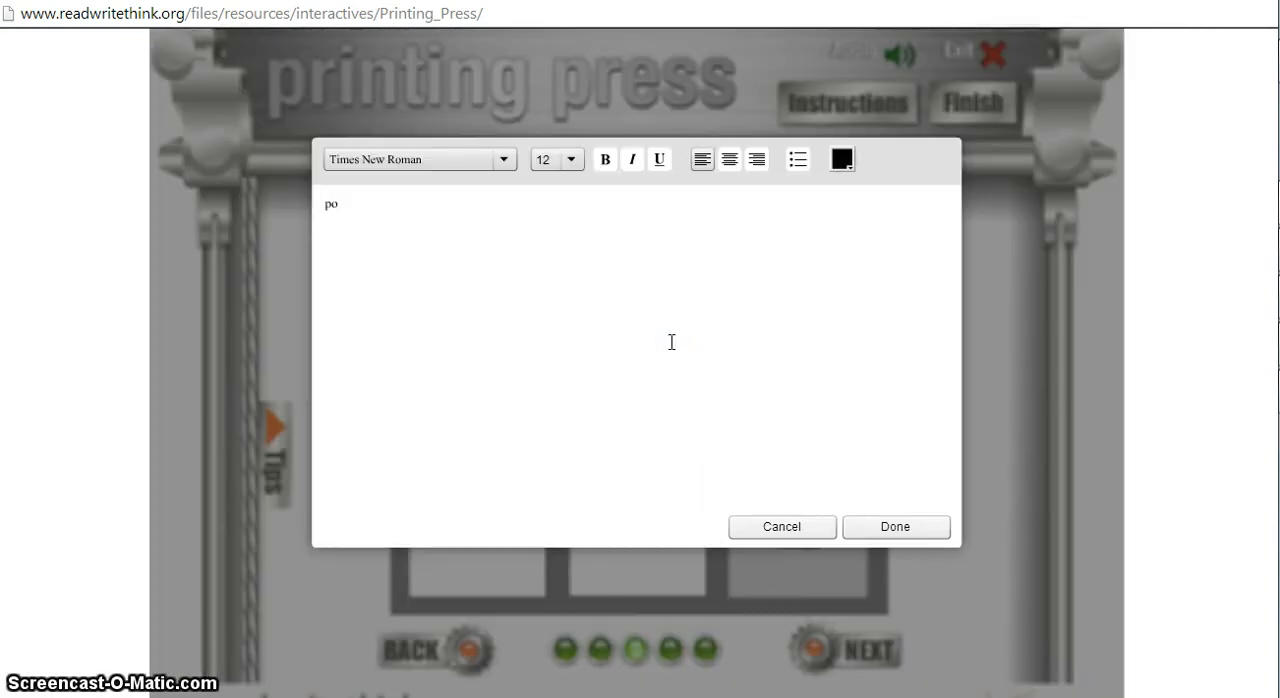
left_click(873, 537)
left_click(773, 338)
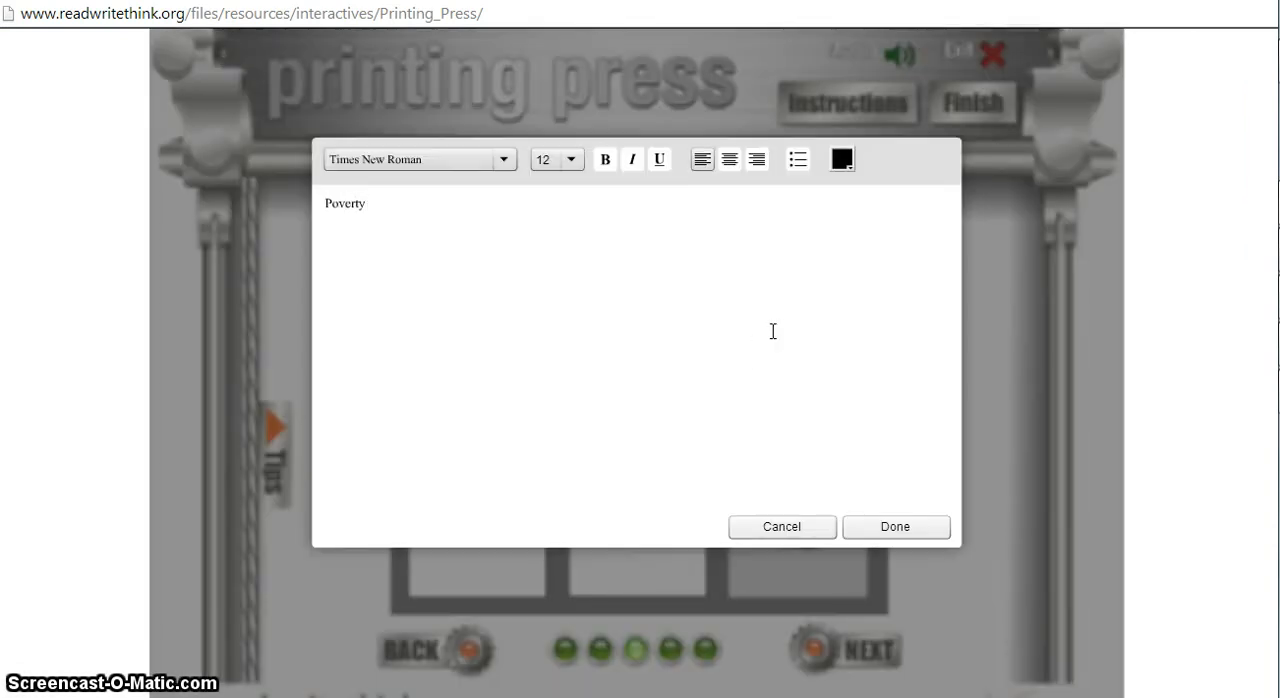
left_click(880, 528)
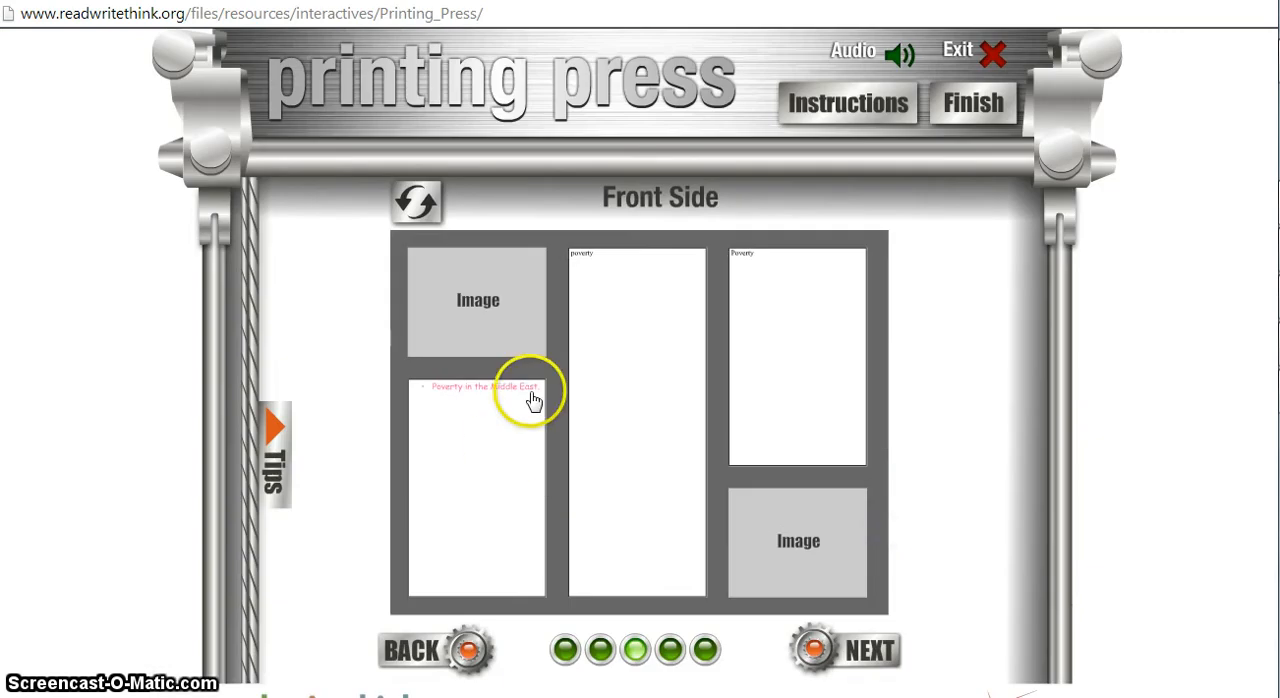
Insert the picture _32274_Iraq_poverty from the Middle East pictures folder into the front side's first image box.
left_click(506, 332)
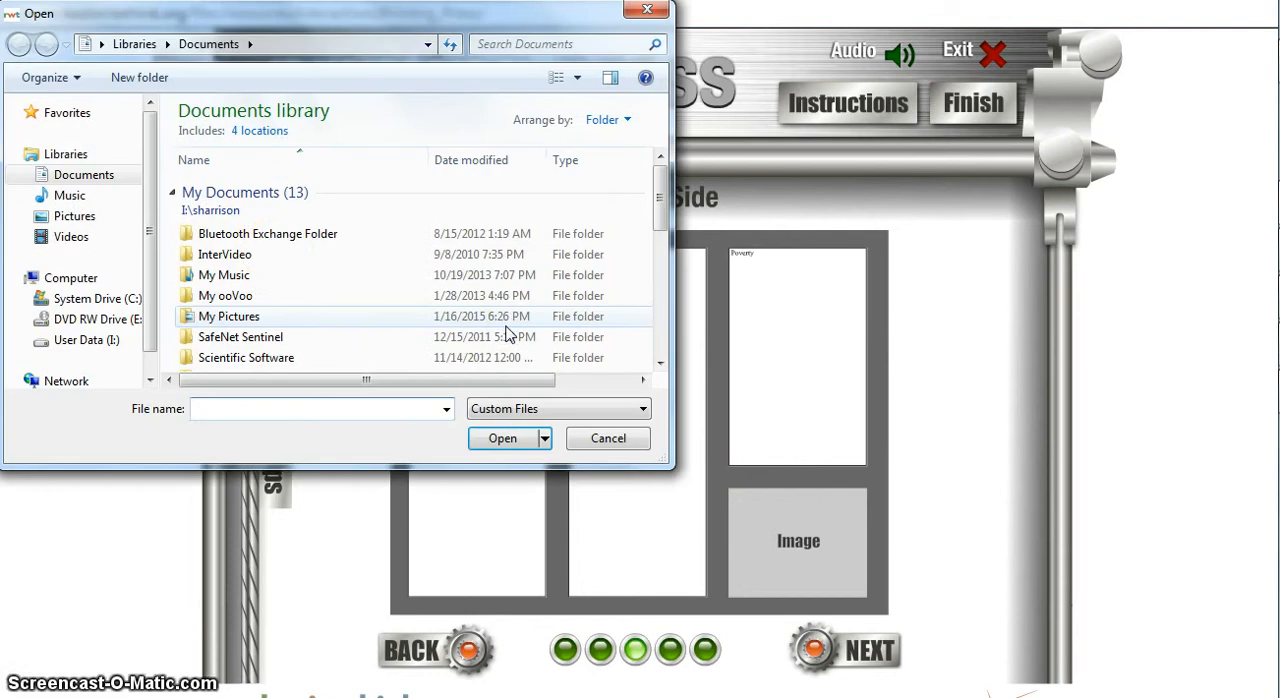
left_click(100, 216)
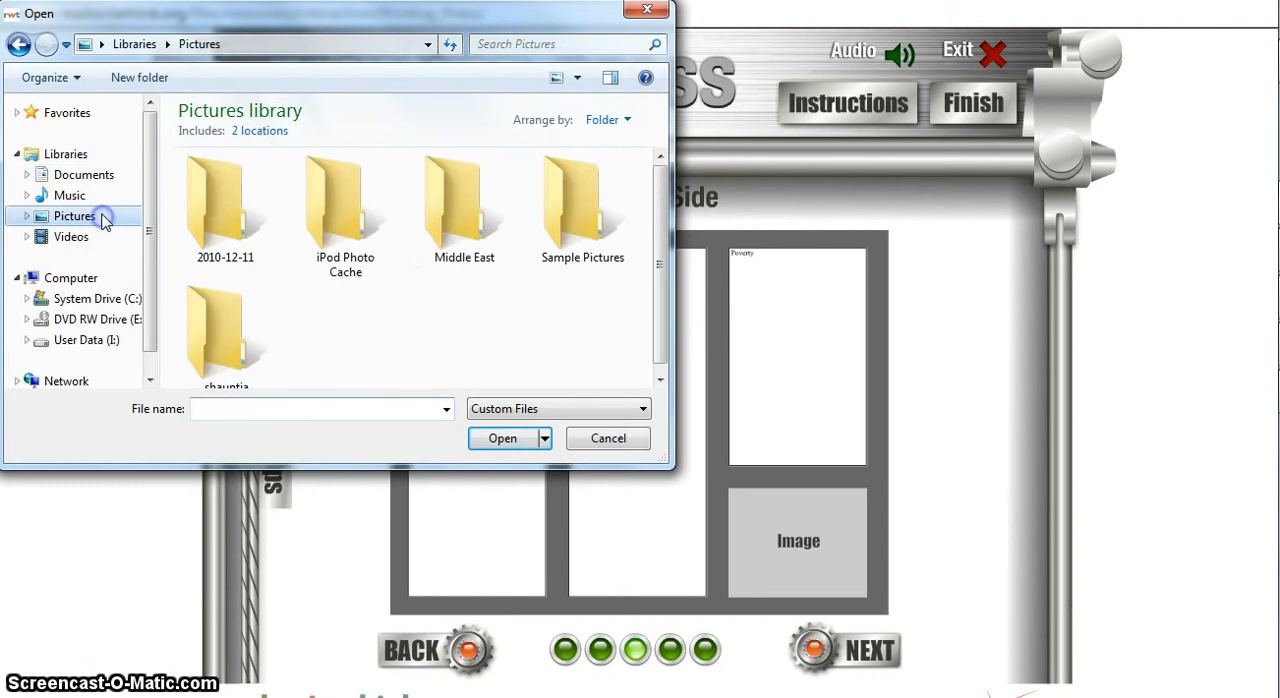
double_click(455, 220)
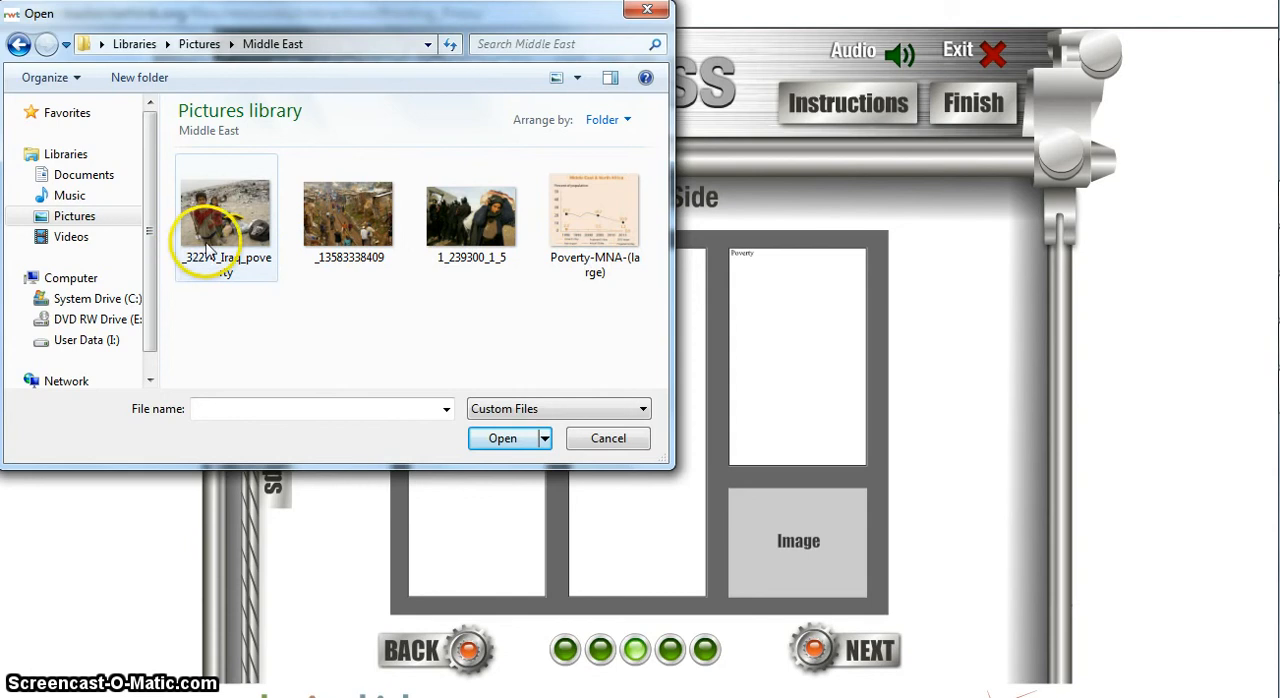
left_click(248, 268)
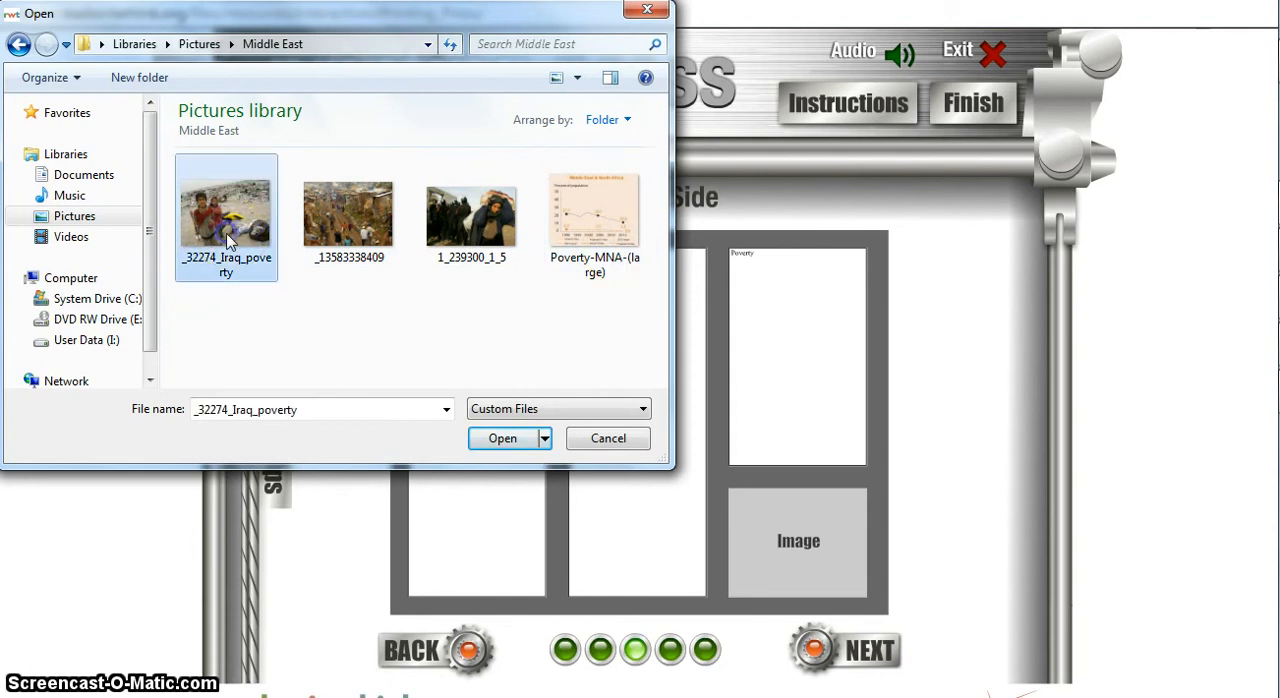
left_click(500, 439)
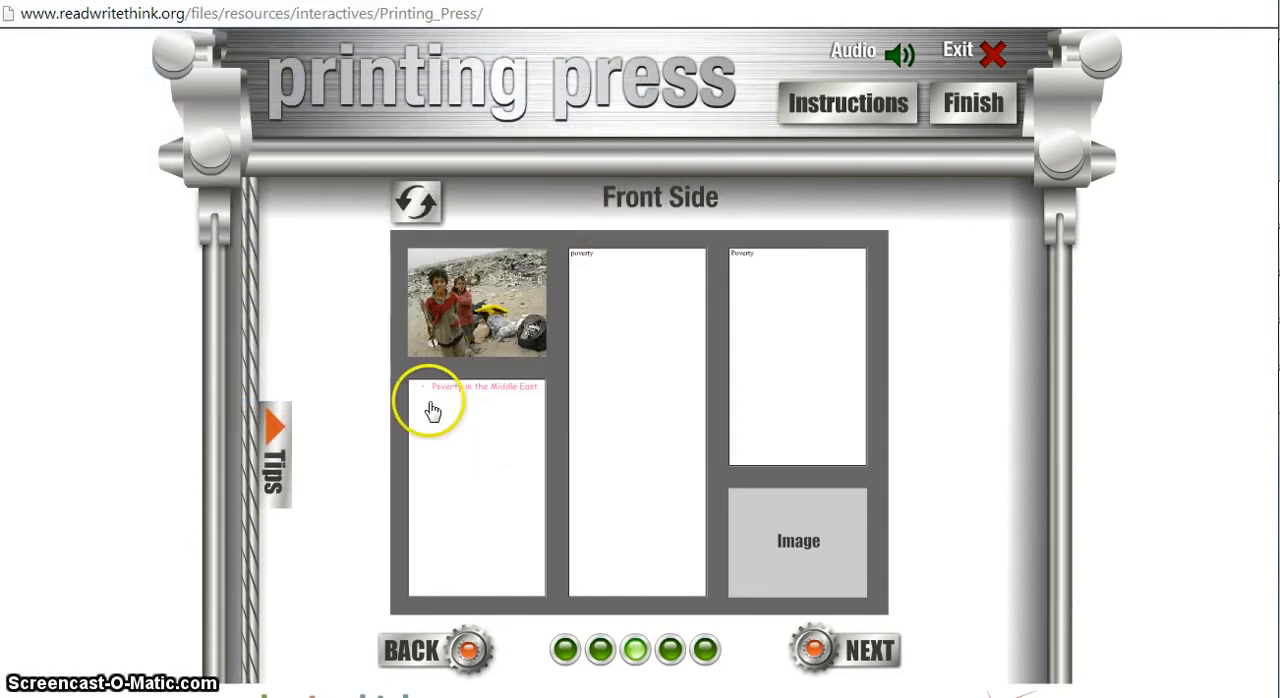
Try enlarging the first image, open and cancel the choice of a replacement picture, and reduce the image again.
mouse_move(528, 338)
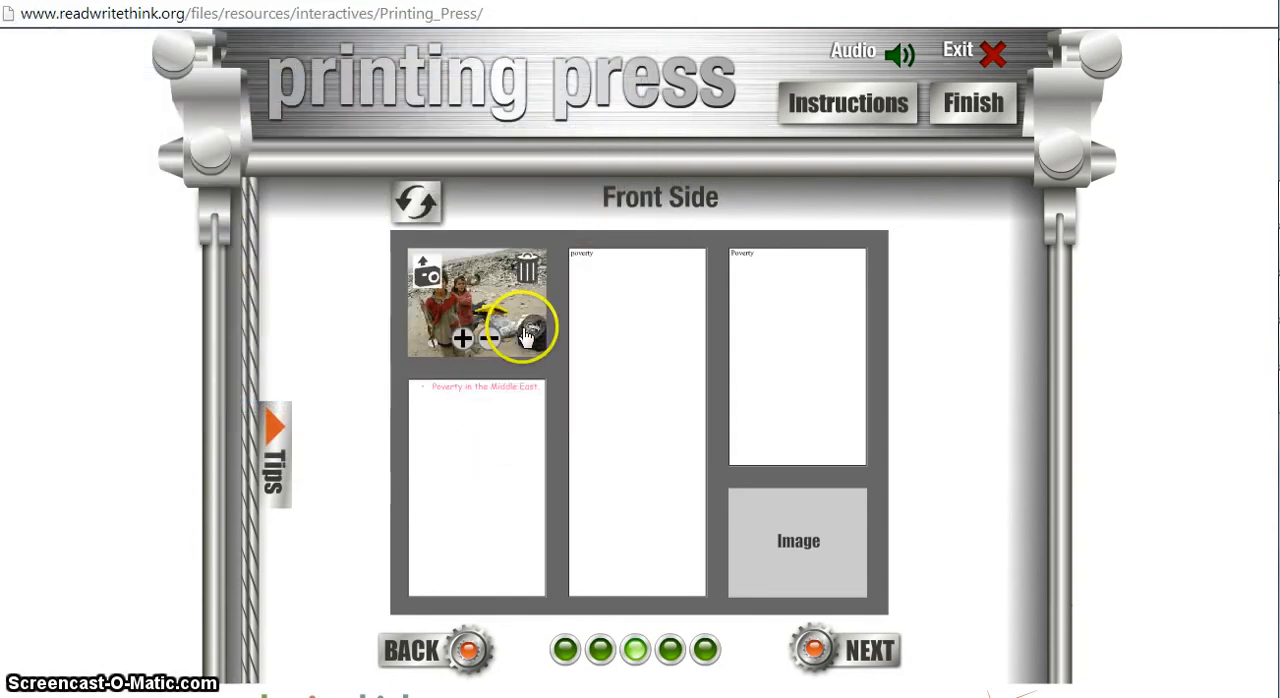
left_click(462, 339)
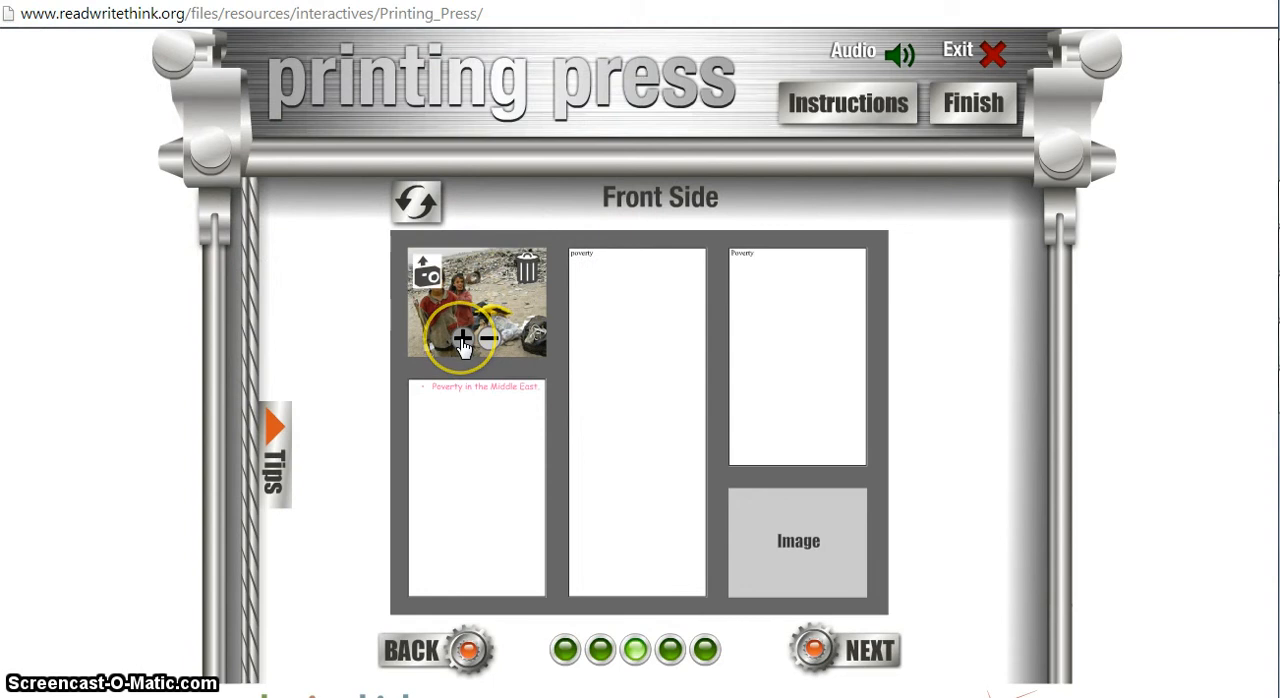
left_click(427, 271)
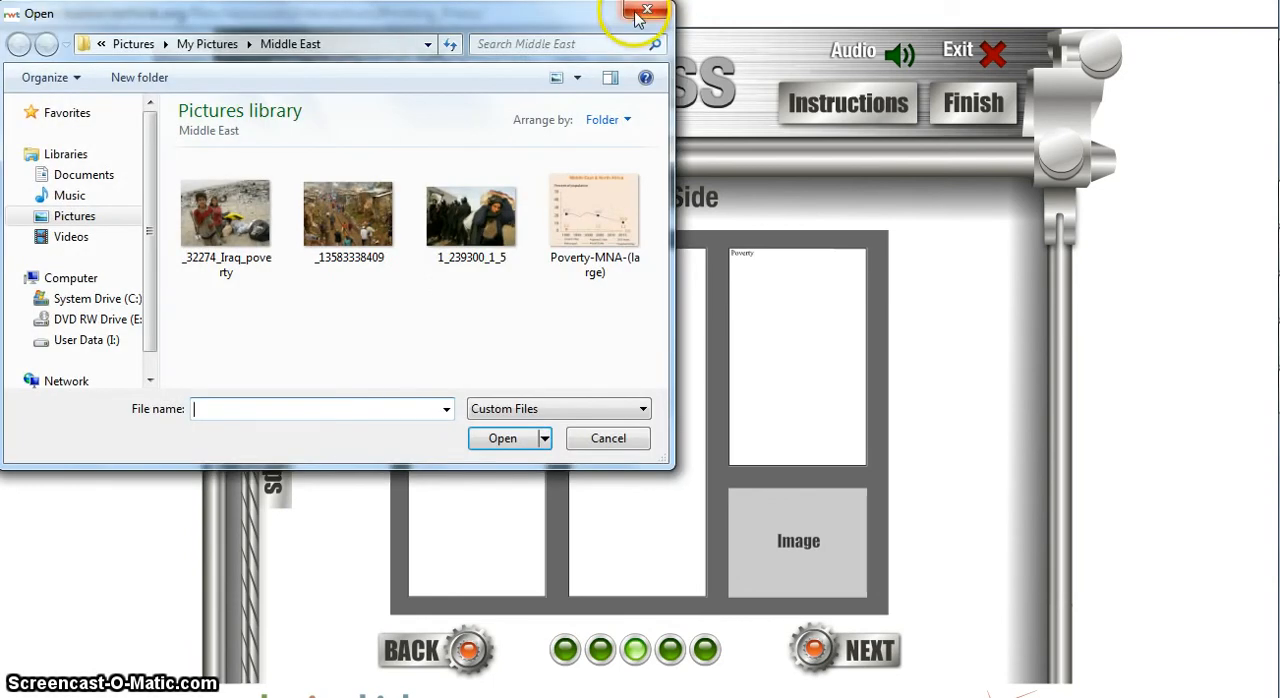
left_click(602, 438)
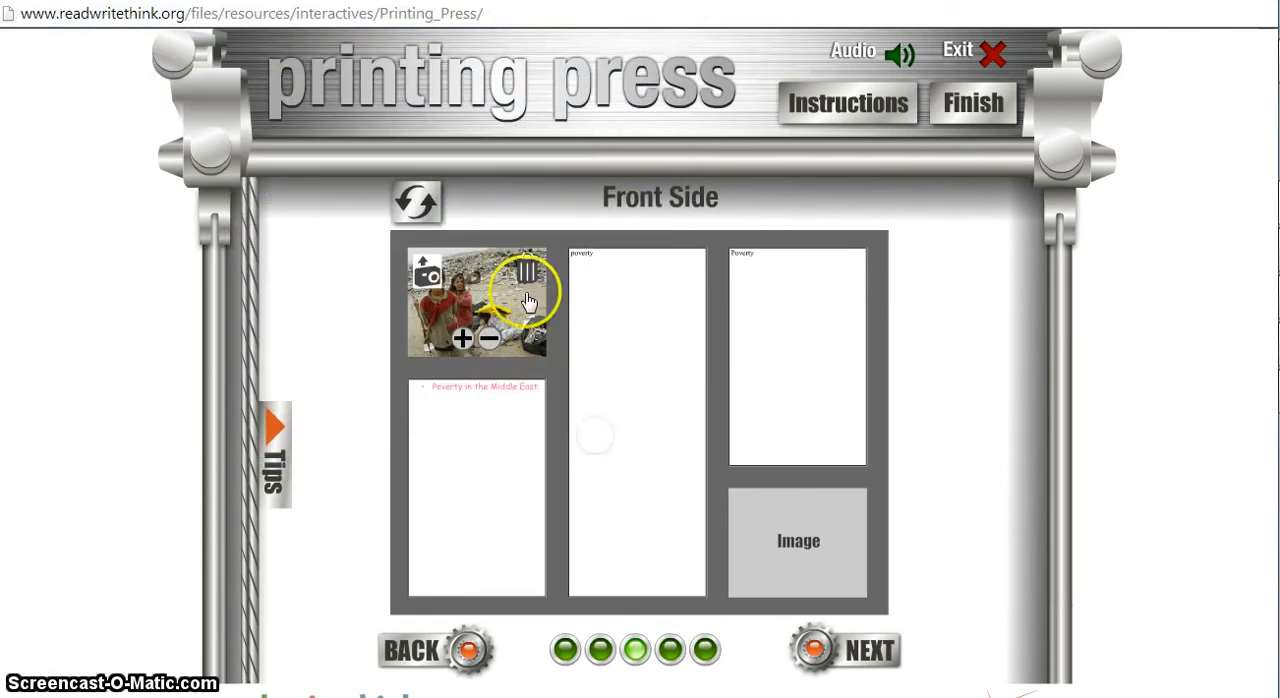
left_click(493, 345)
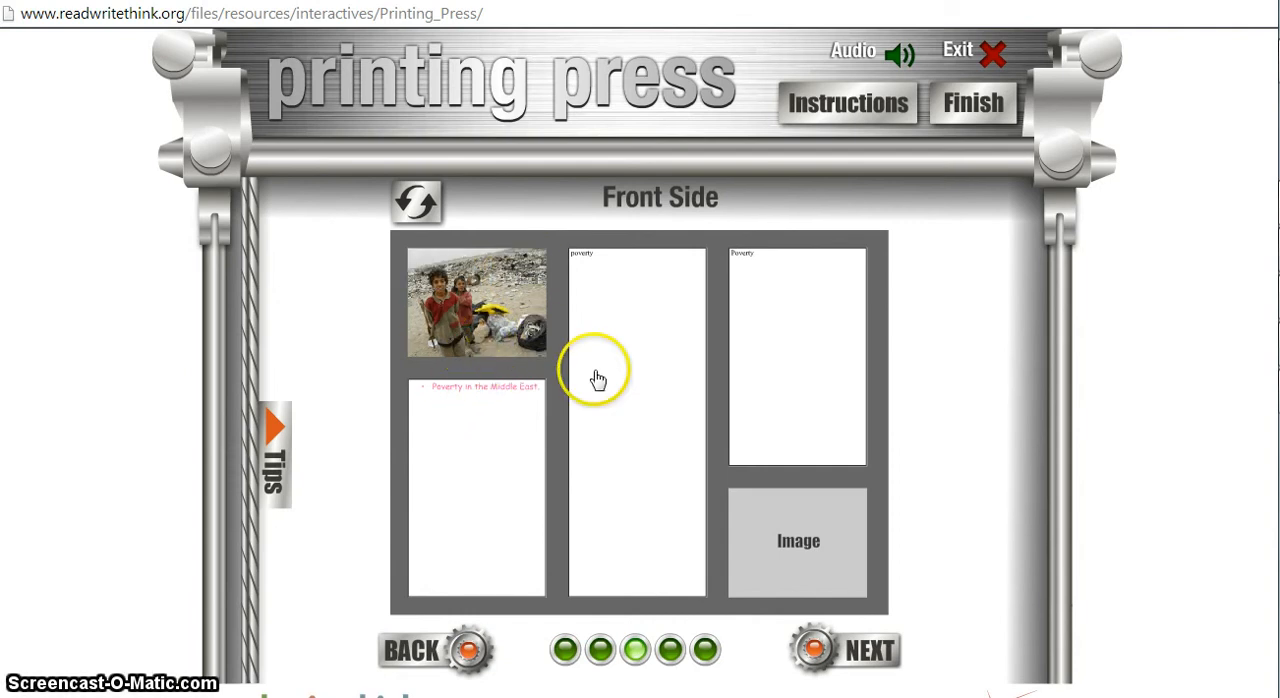
Insert the picture Poverty-MNA-(large) into the image box below the third column's text on the front side.
left_click(755, 543)
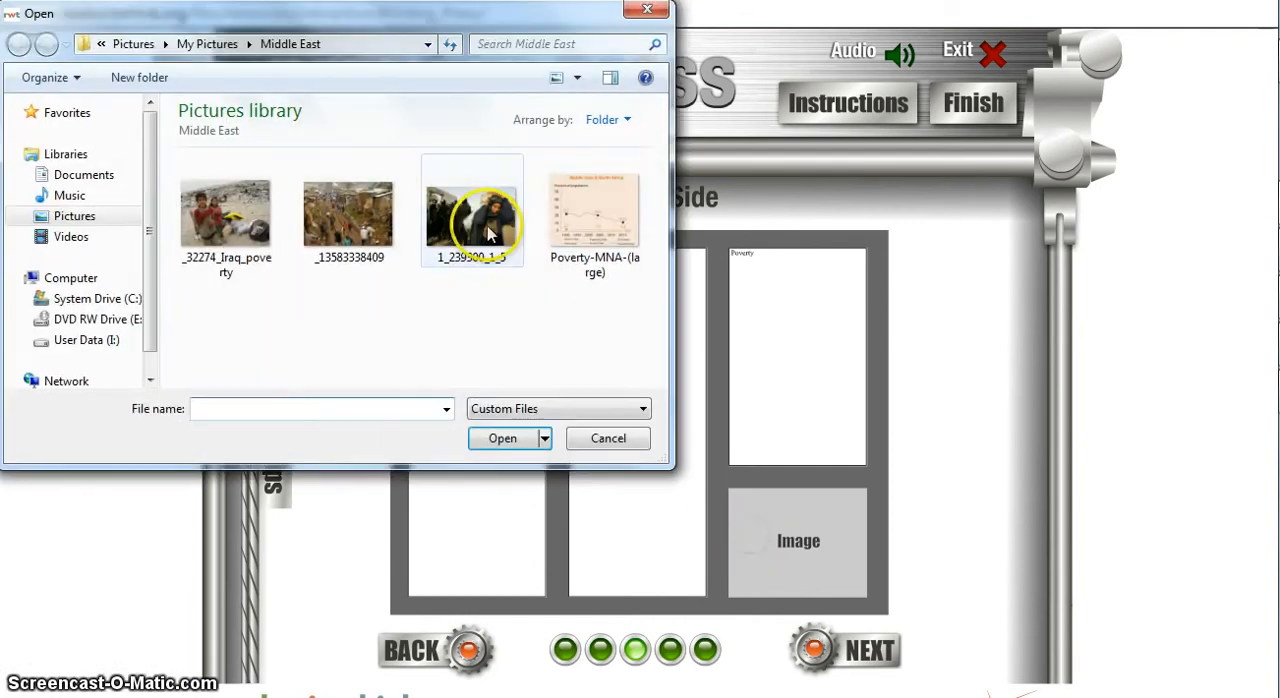
left_click(585, 235)
left_click(515, 443)
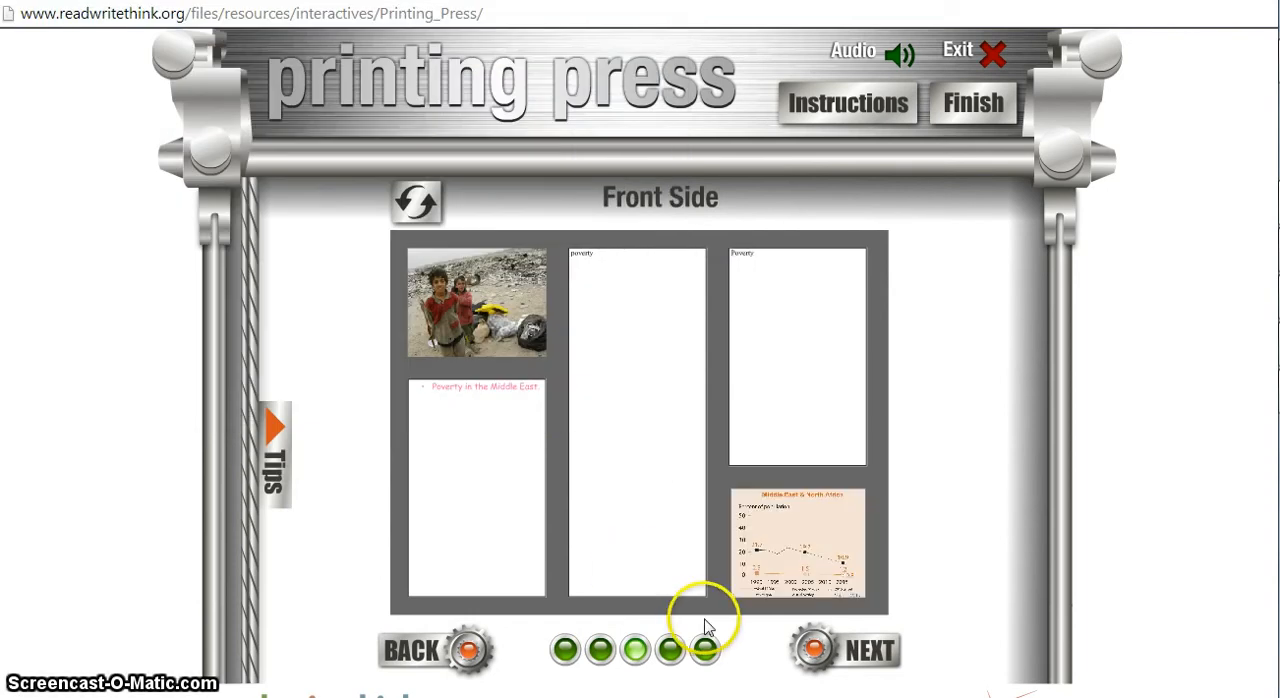
Enlarge and reduce the chart image again, and shift it slightly within its box.
left_click(783, 579)
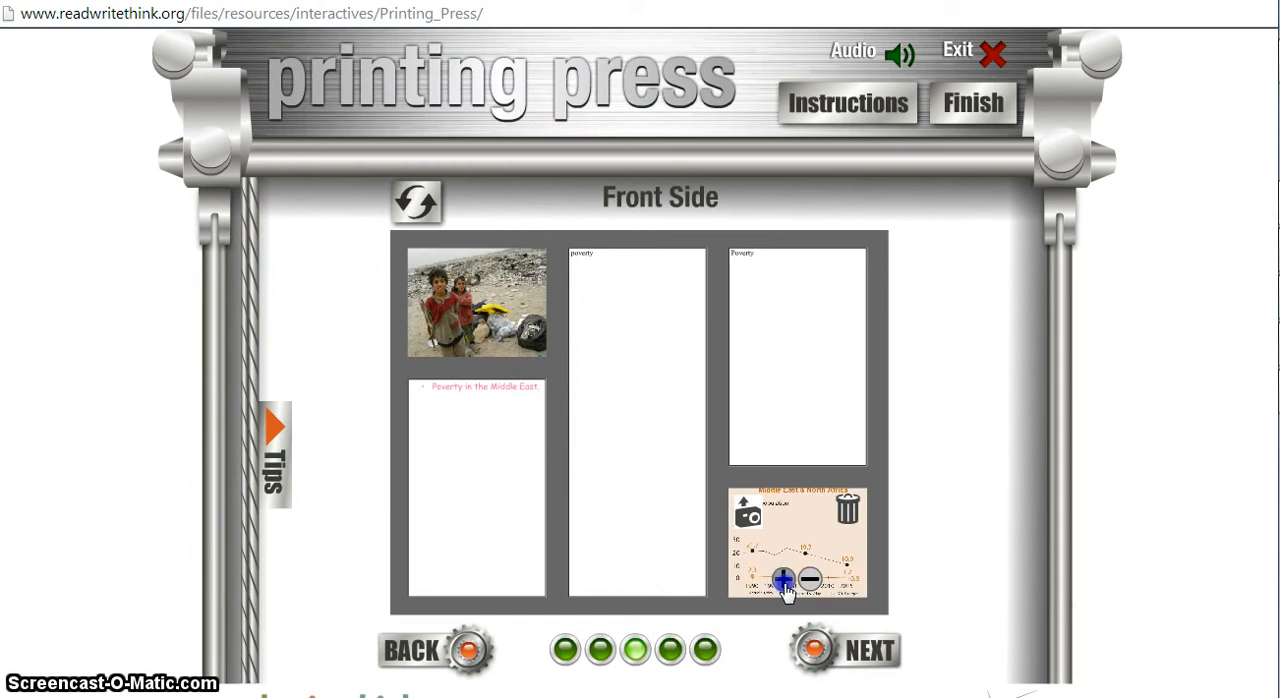
left_click(810, 579)
left_click(801, 548)
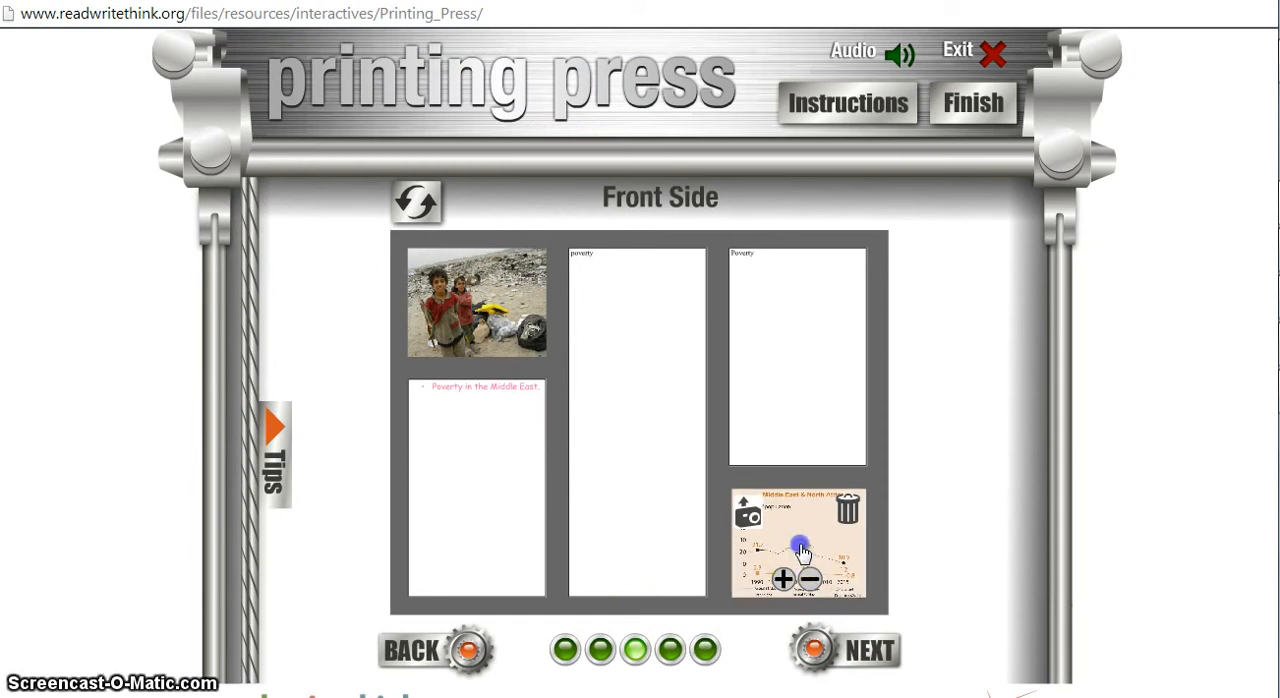
left_click_drag(804, 551, 806, 546)
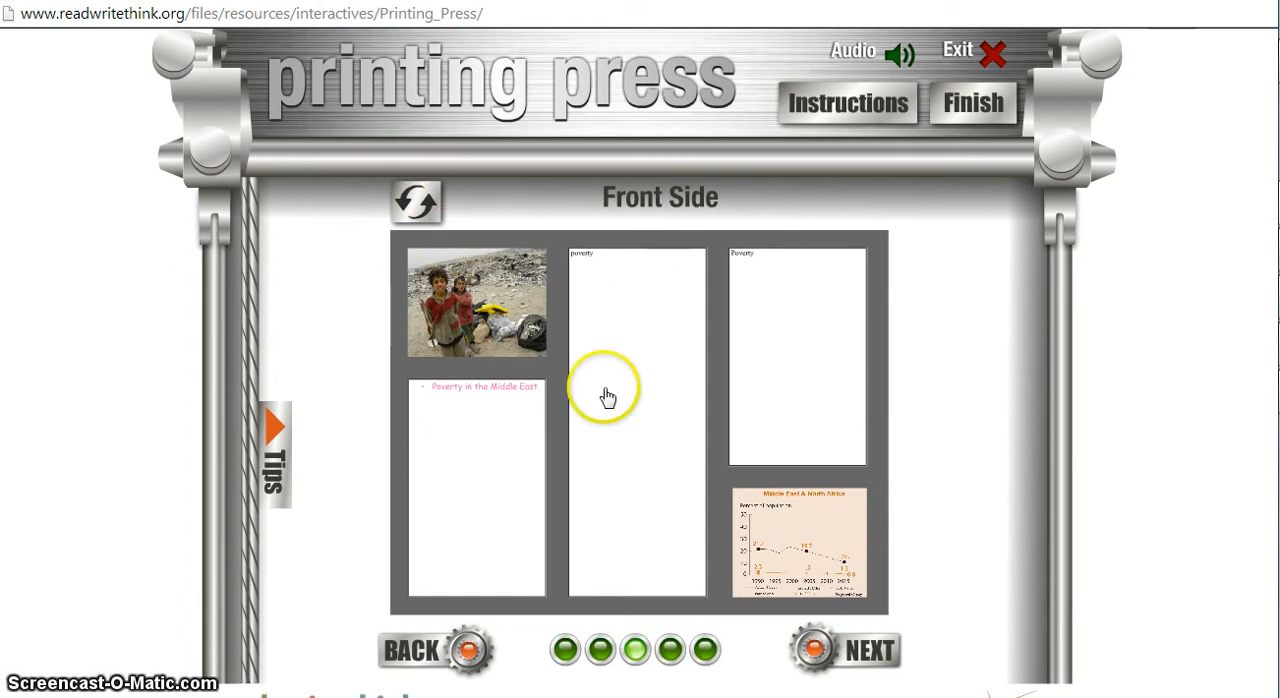
View the brochure's back side layout and return to the front side.
left_click(418, 210)
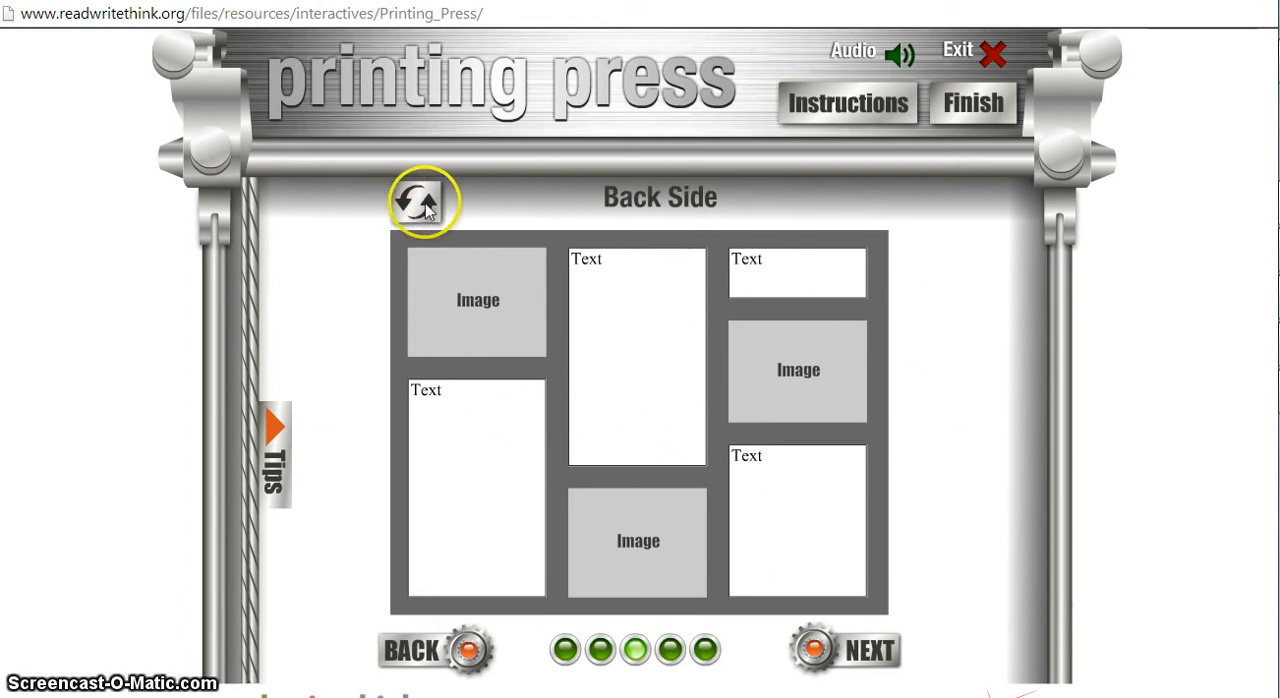
left_click(415, 203)
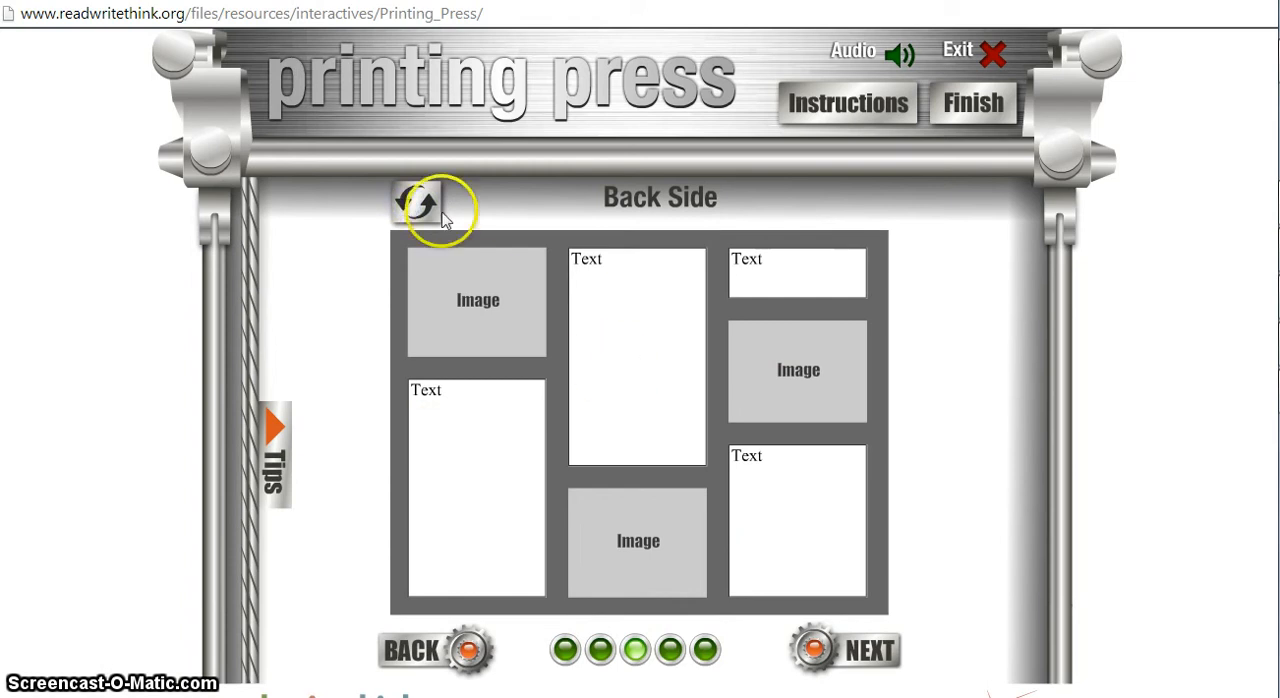
Open the brochure preview and examine the front side's photo, text and chart at high magnification.
left_click(876, 638)
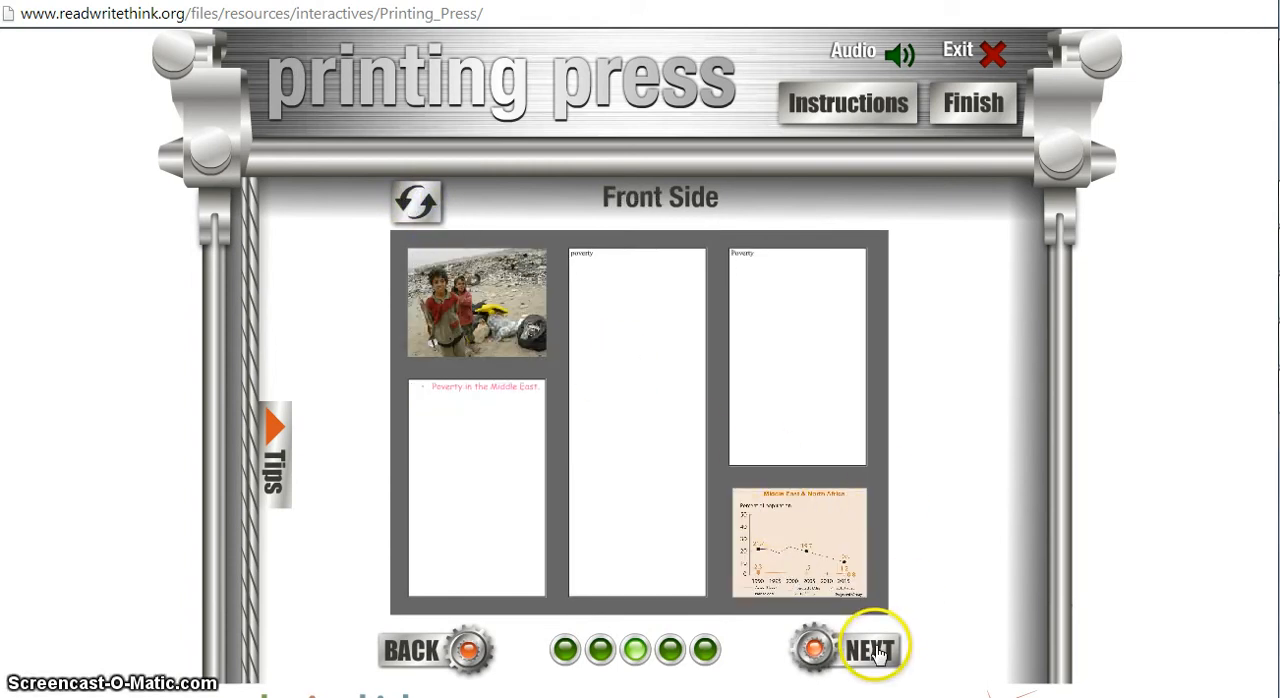
left_click(876, 652)
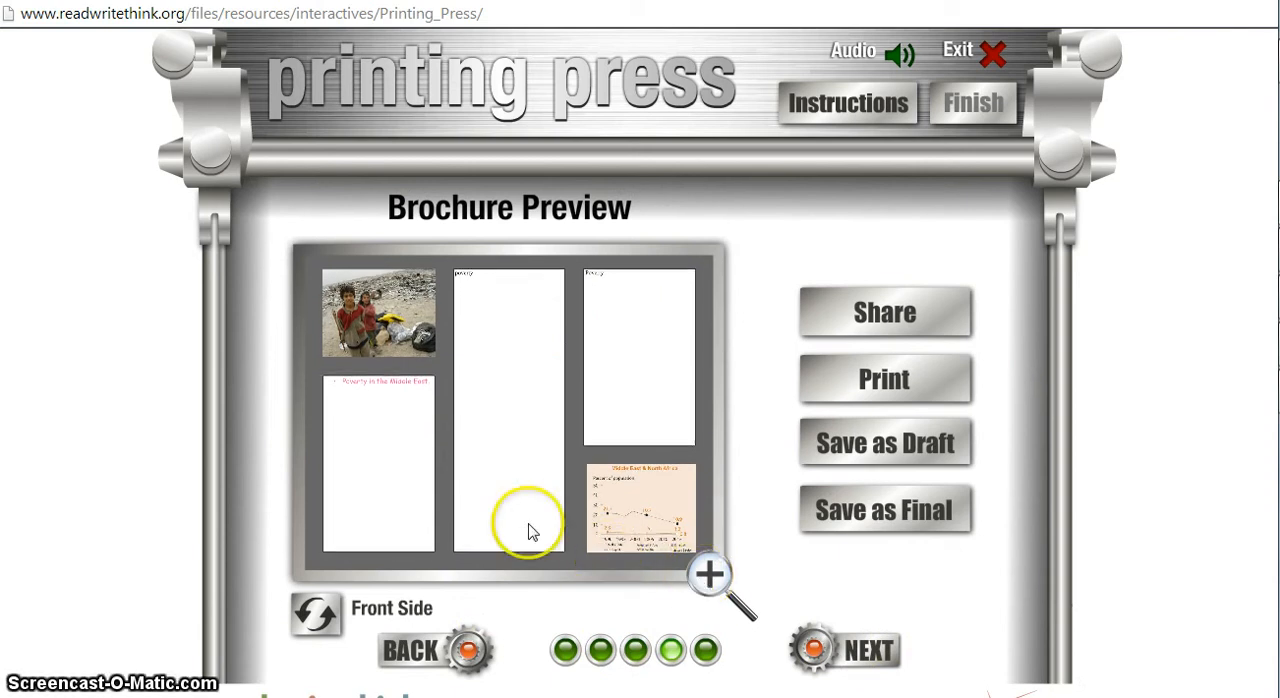
left_click(707, 578)
left_click(496, 310)
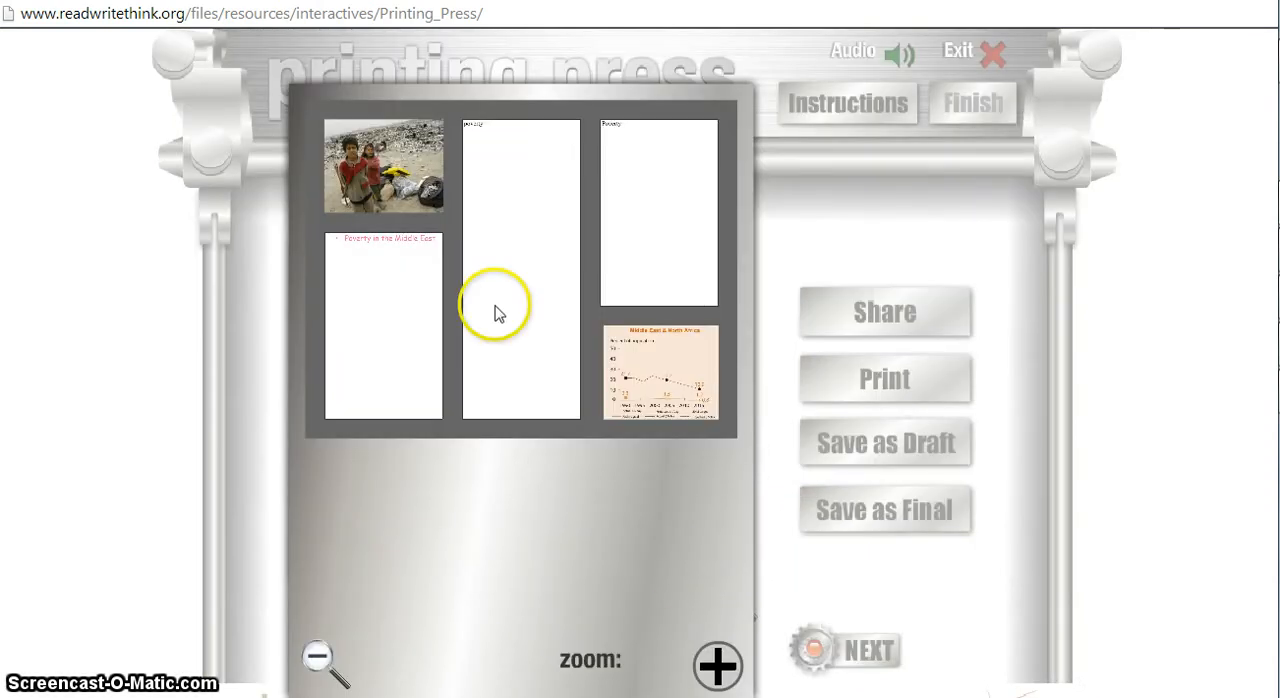
left_click(716, 666)
left_click(715, 680)
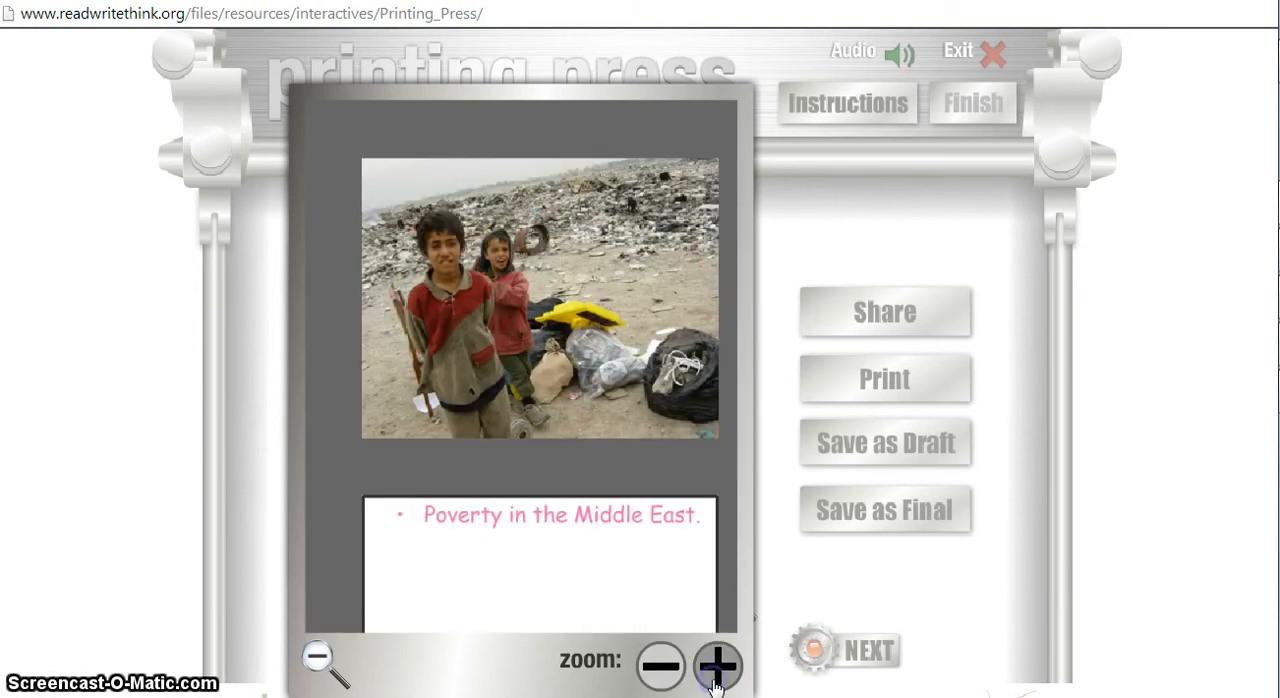
left_click_drag(690, 517, 497, 259)
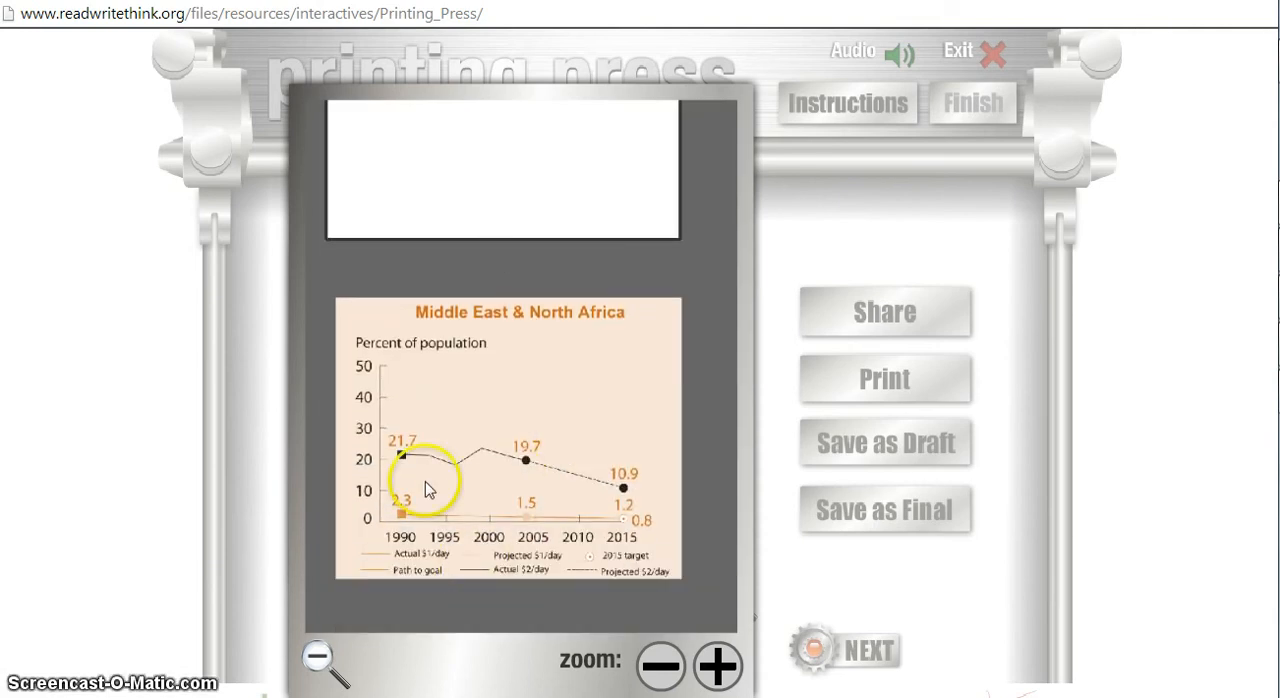
left_click(319, 657)
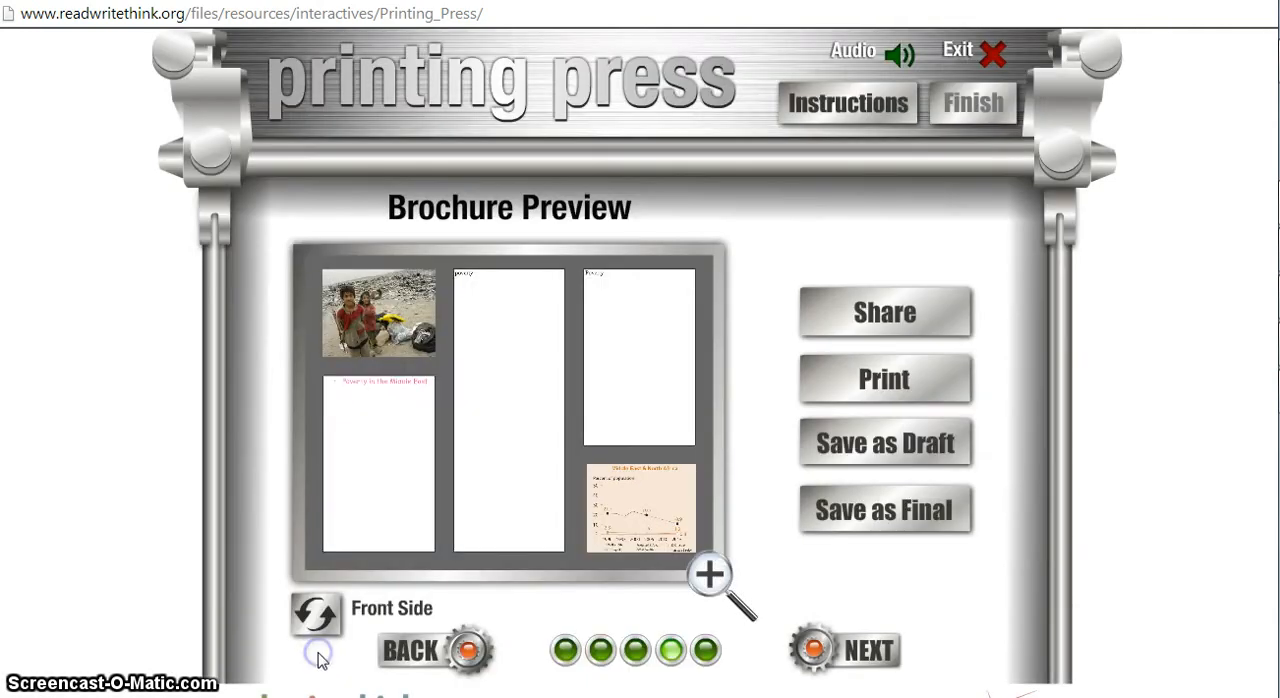
Return to editing the front side and delete the chart image below the third column's text.
left_click(432, 655)
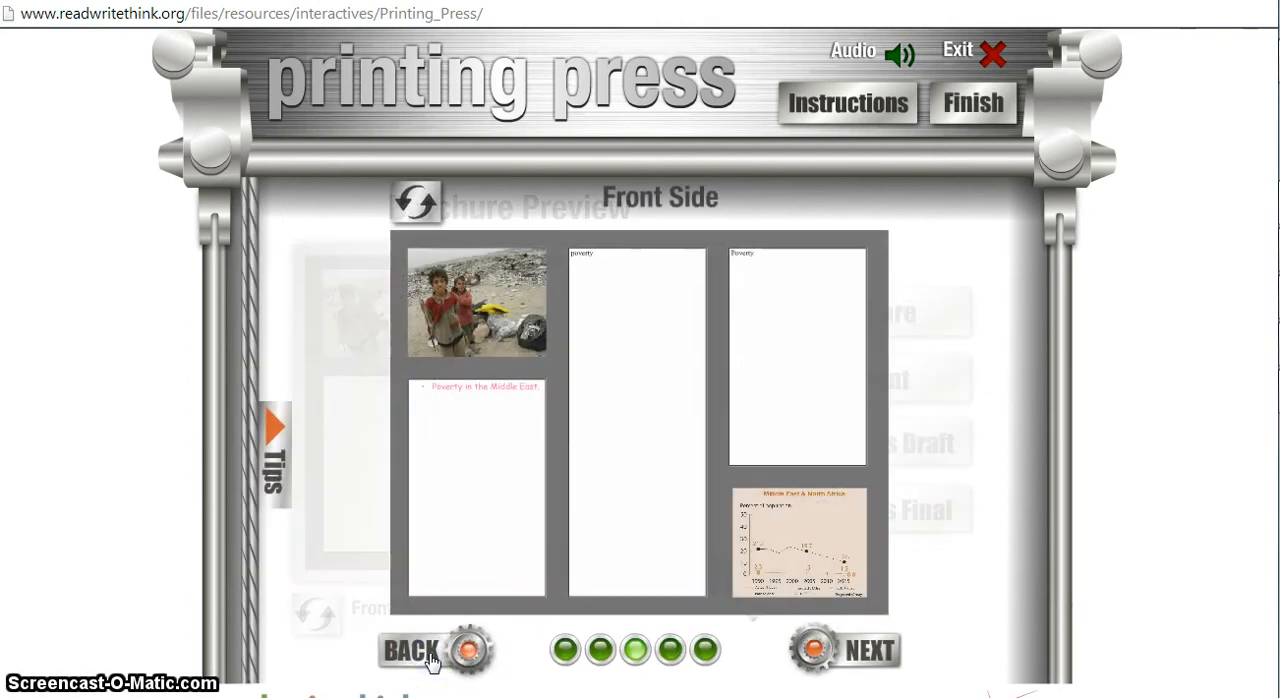
mouse_move(795, 553)
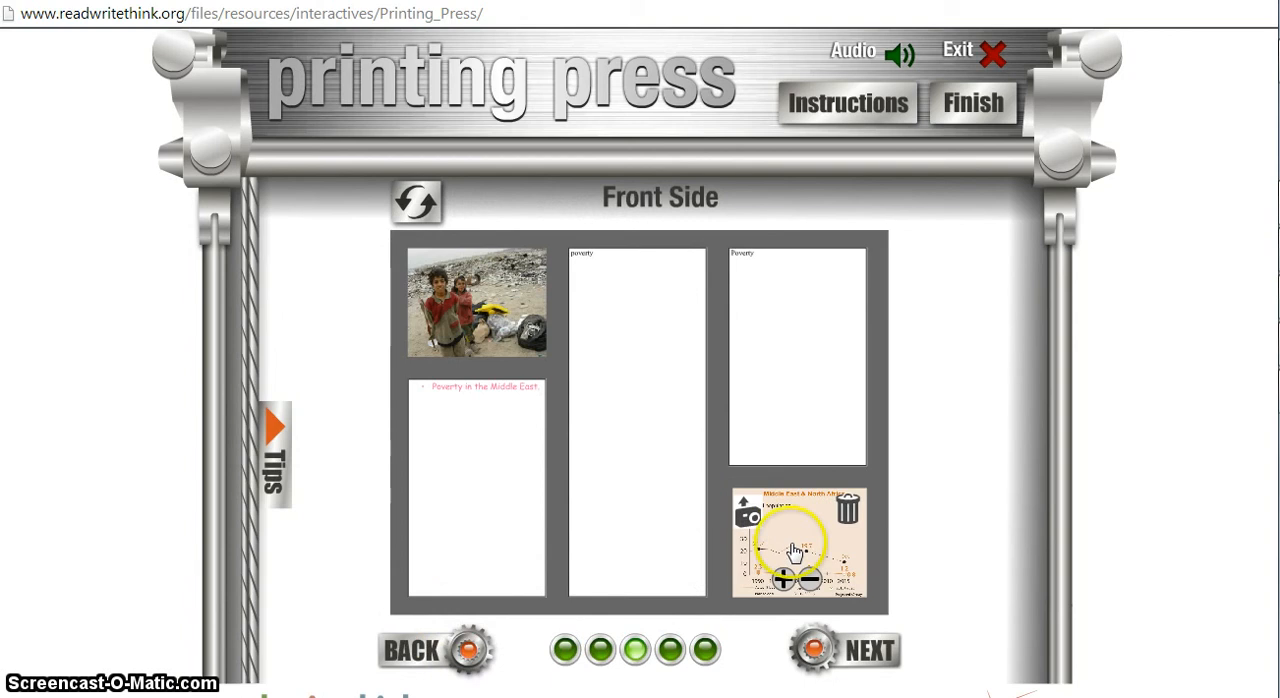
left_click(848, 525)
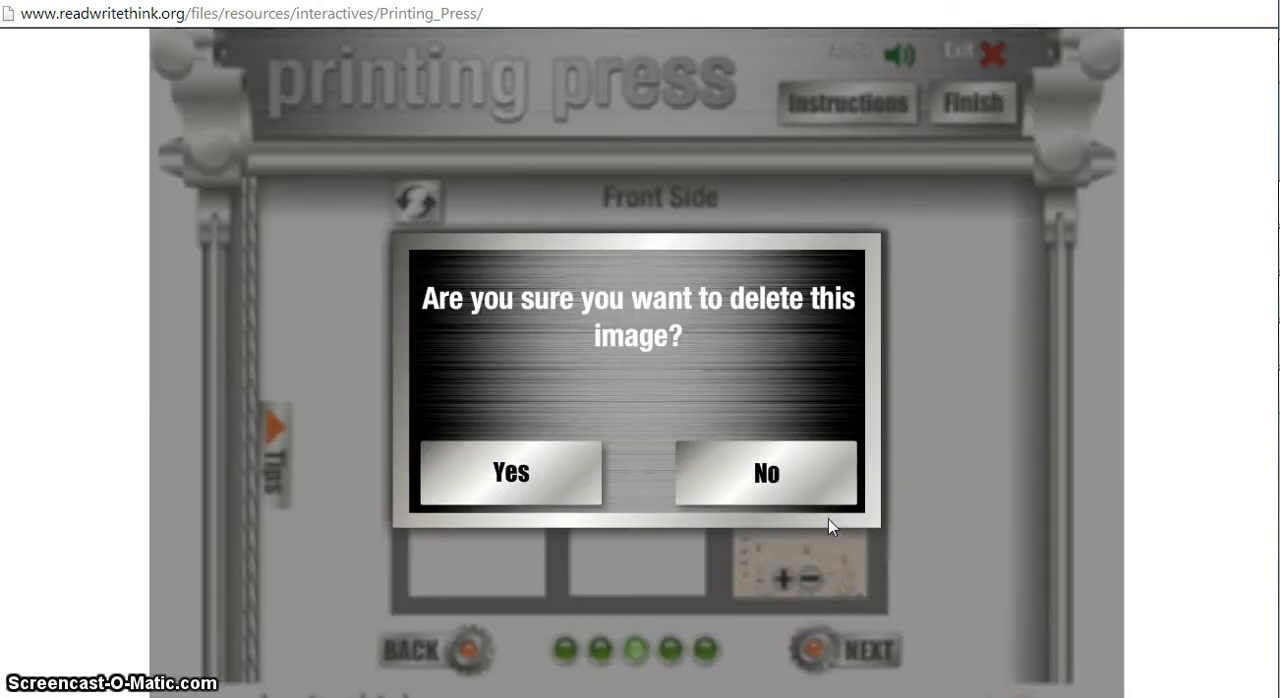
left_click(536, 474)
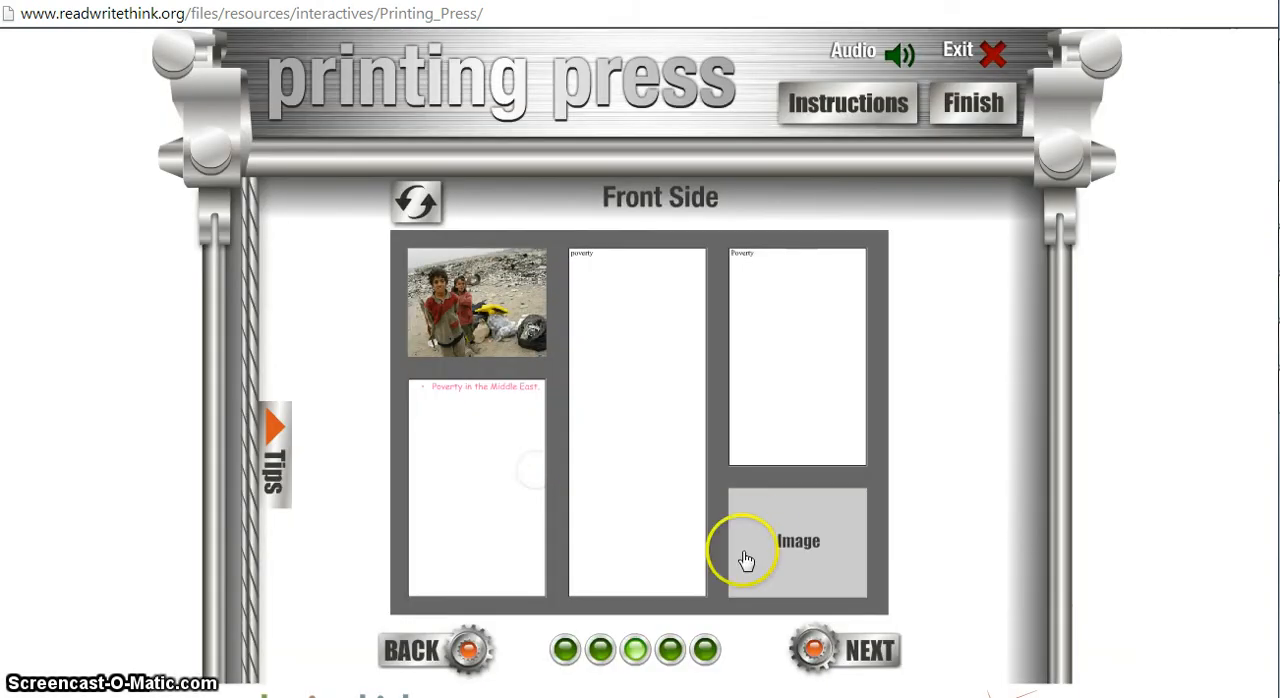
Insert the picture 1_239300_1_5 into the empty image box below the third column's text and shift it slightly upward.
left_click(746, 560)
left_click(487, 225)
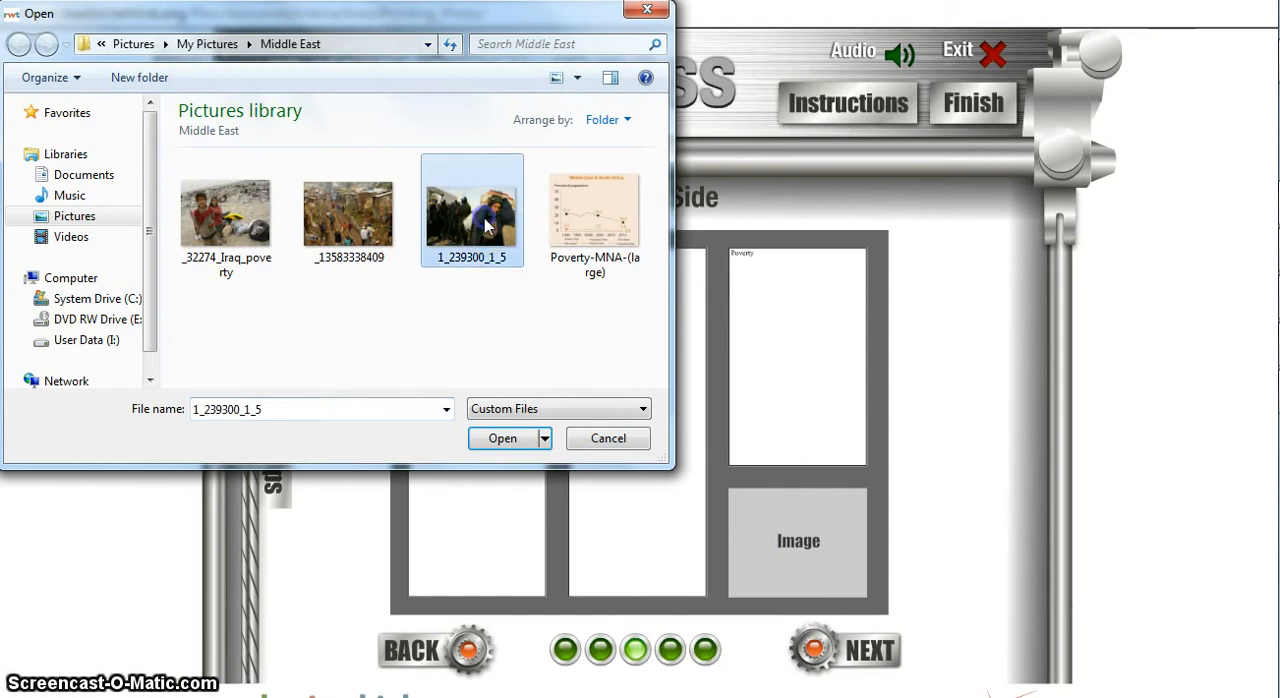
left_click(502, 440)
mouse_move(766, 530)
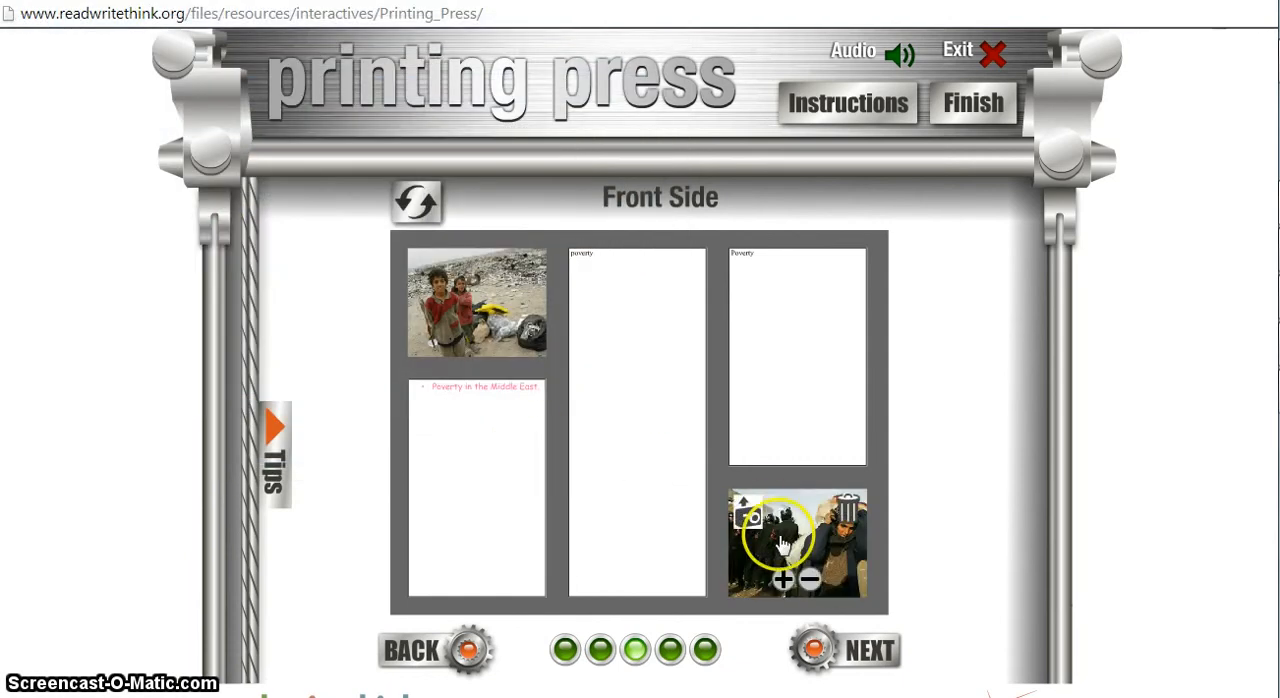
mouse_move(801, 553)
left_mouse_down()
mouse_move(817, 540)
mouse_move(807, 536)
left_mouse_up()
Go to the brochure preview and start saving it as a final PDF named The Middle East.
left_click(863, 650)
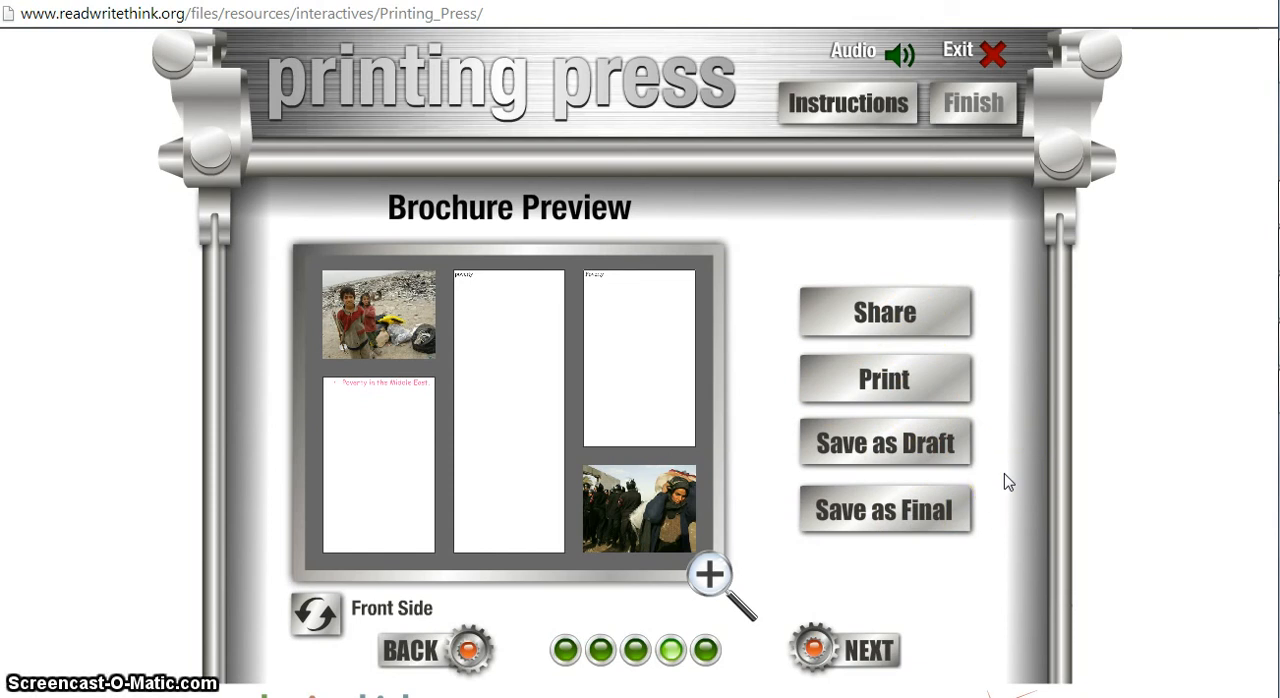
left_click(903, 514)
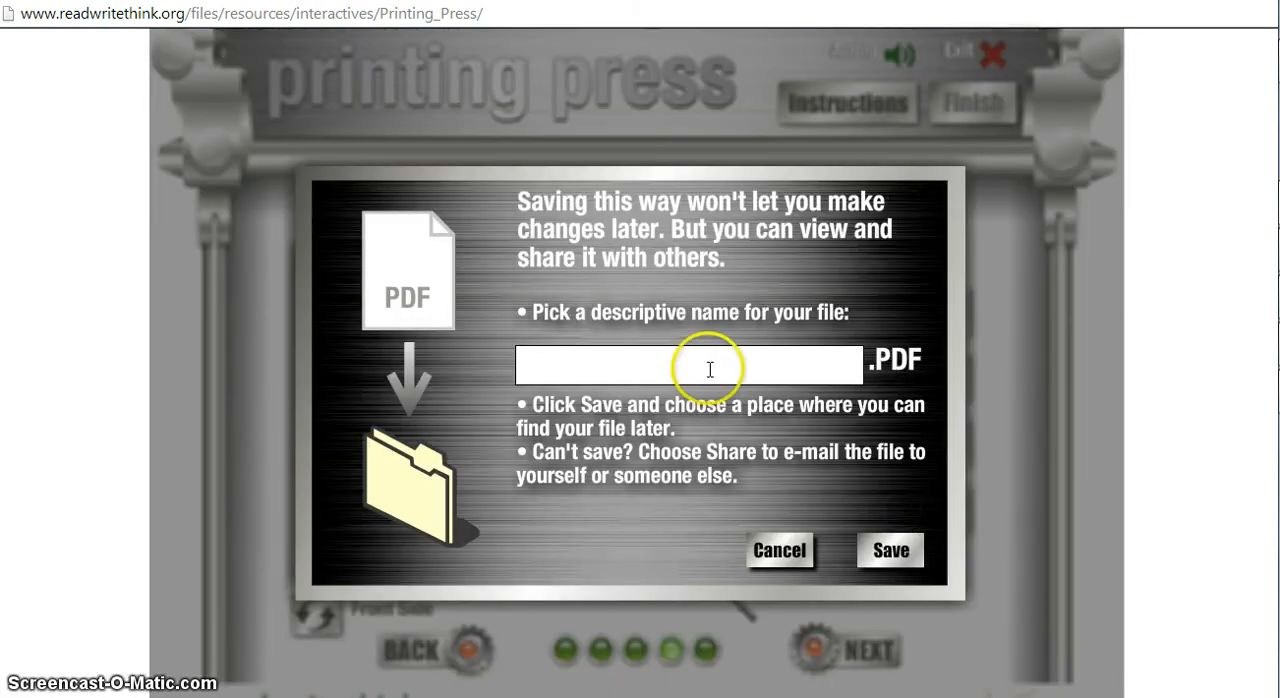
left_click(665, 388)
left_click(666, 372)
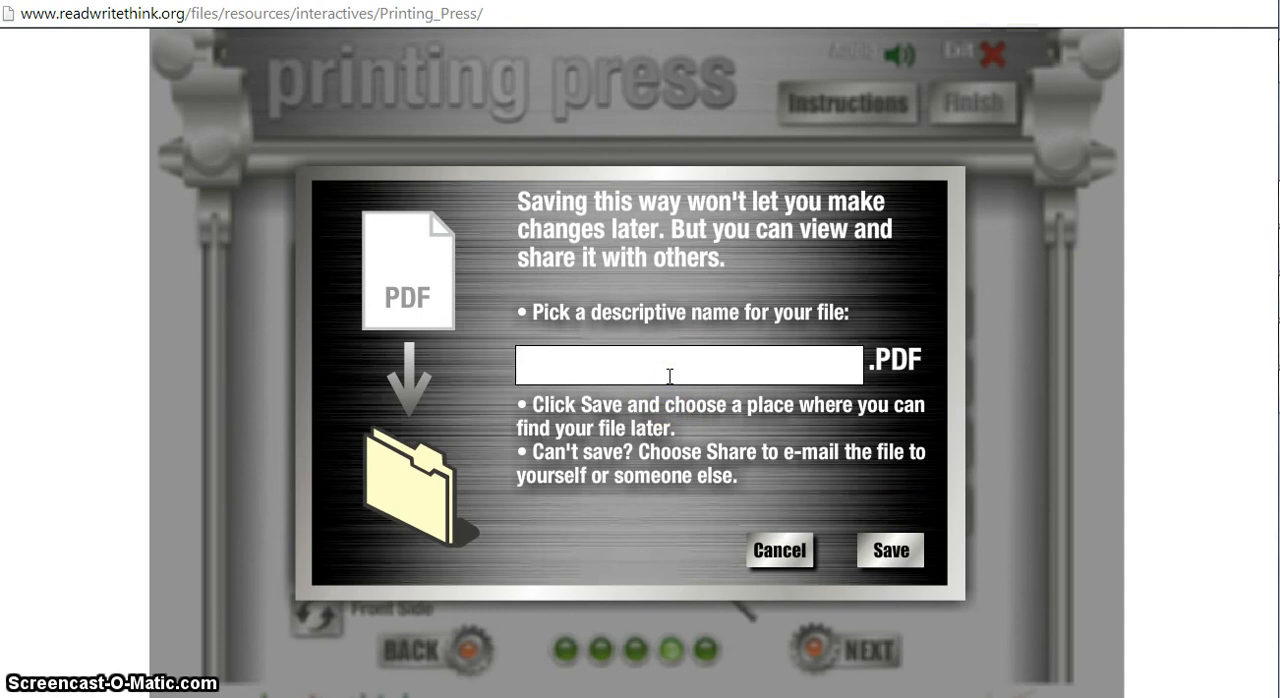
type("The ")
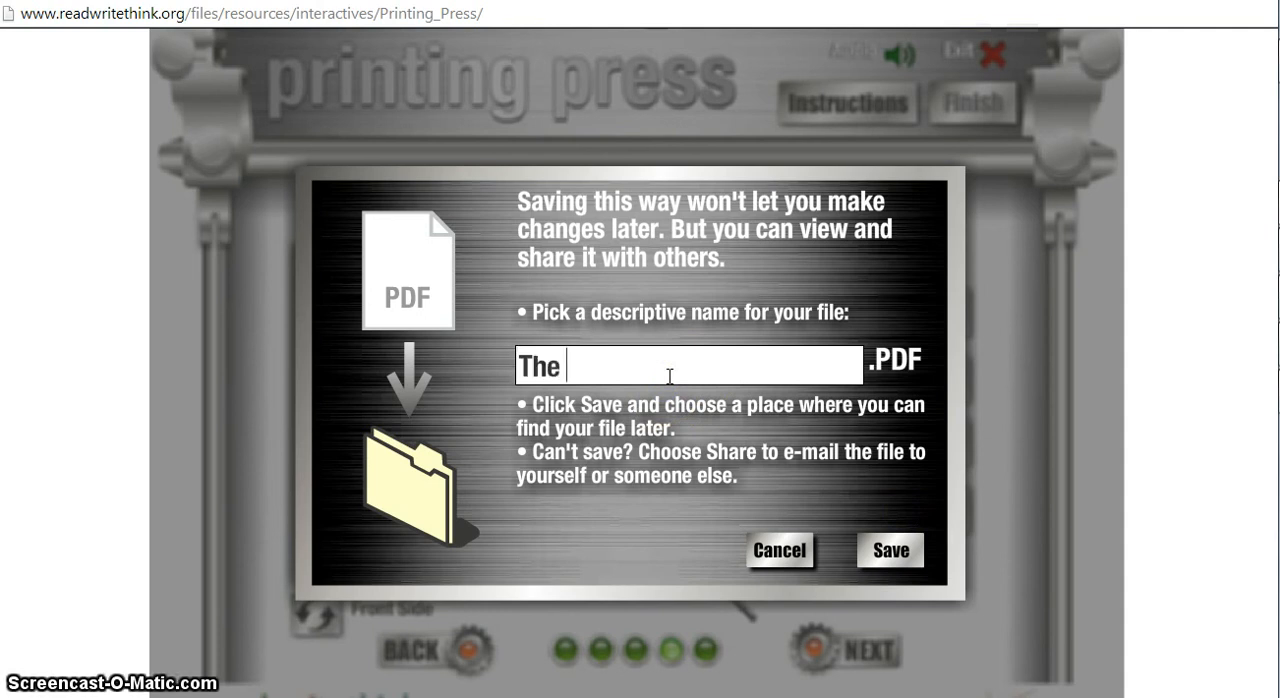
type("Middle E")
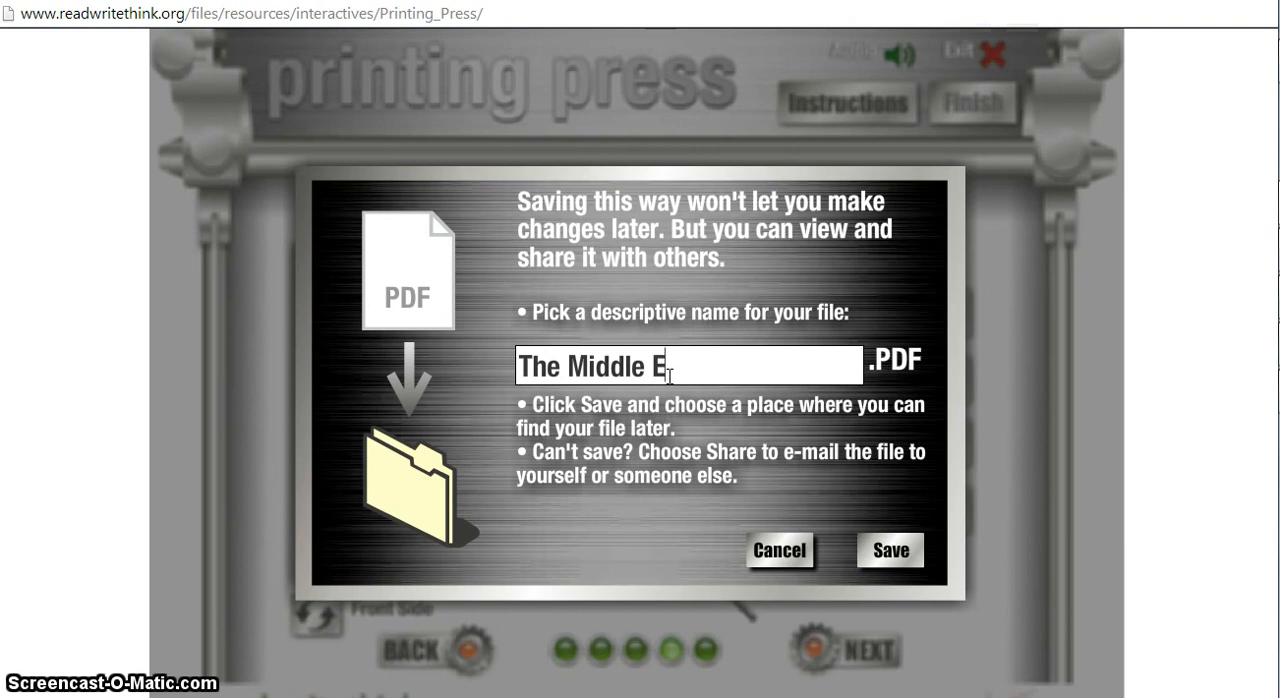
type("ast")
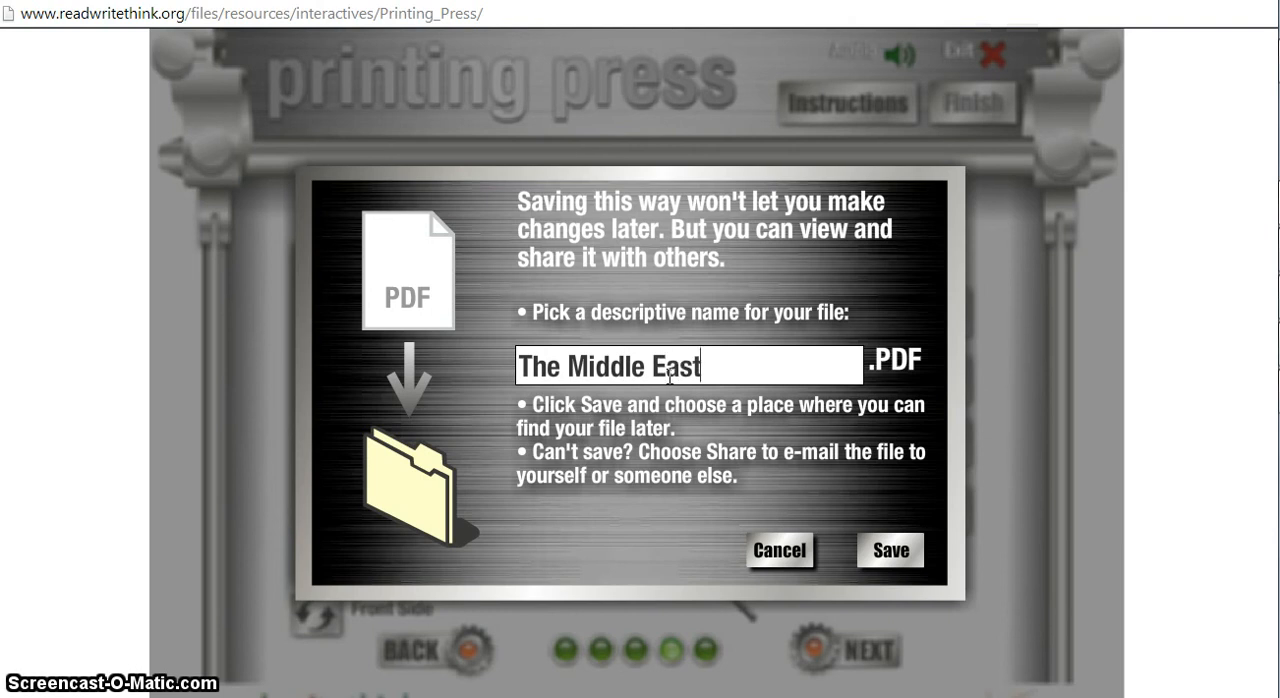
Save the final PDF in the Documents library.
left_click(903, 548)
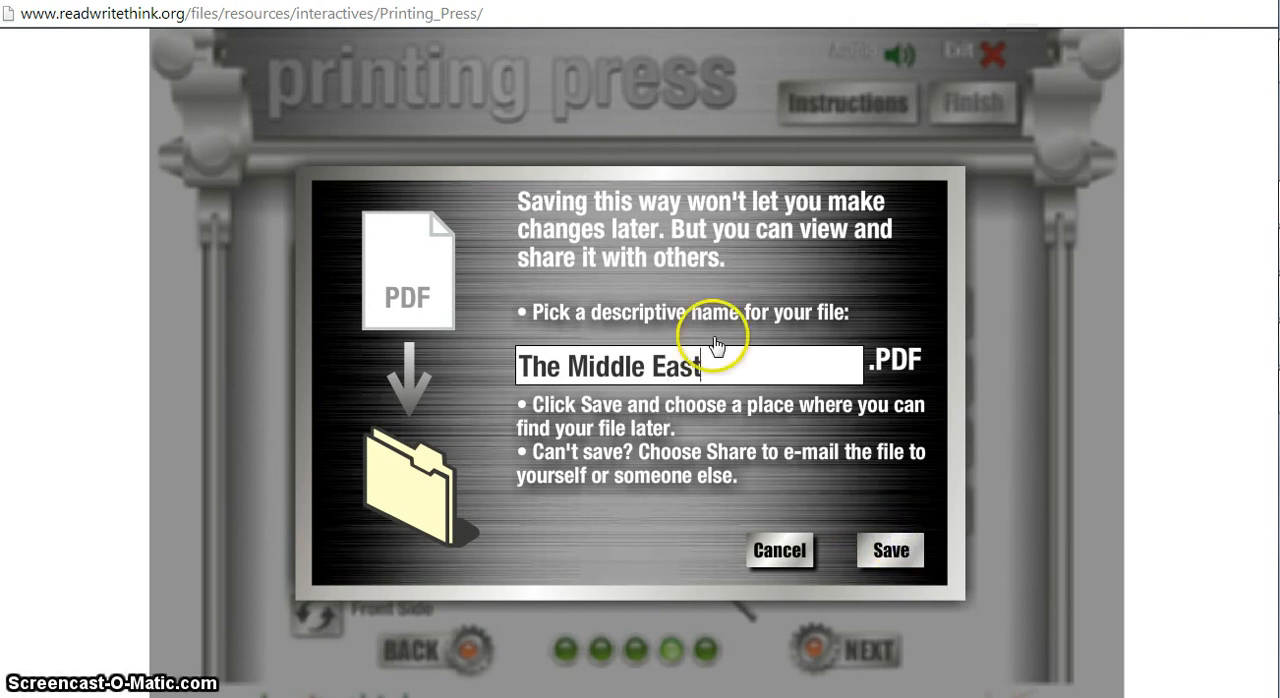
left_click(895, 552)
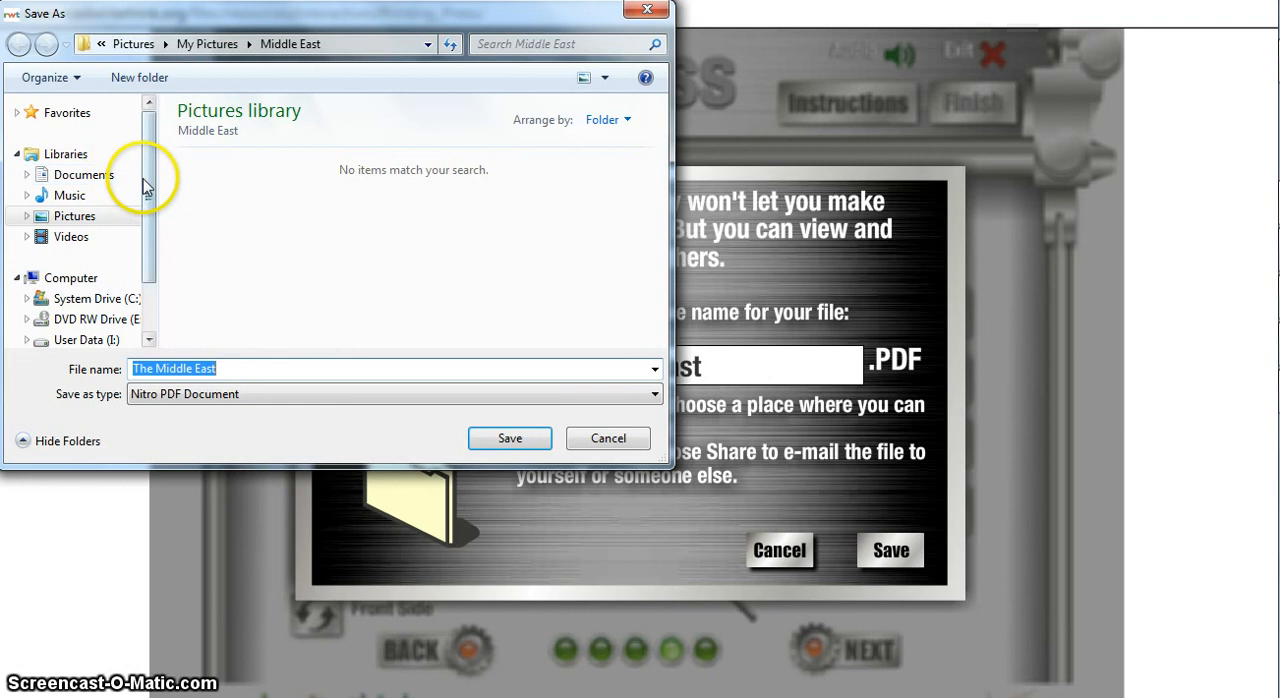
left_click_drag(149, 177, 148, 203)
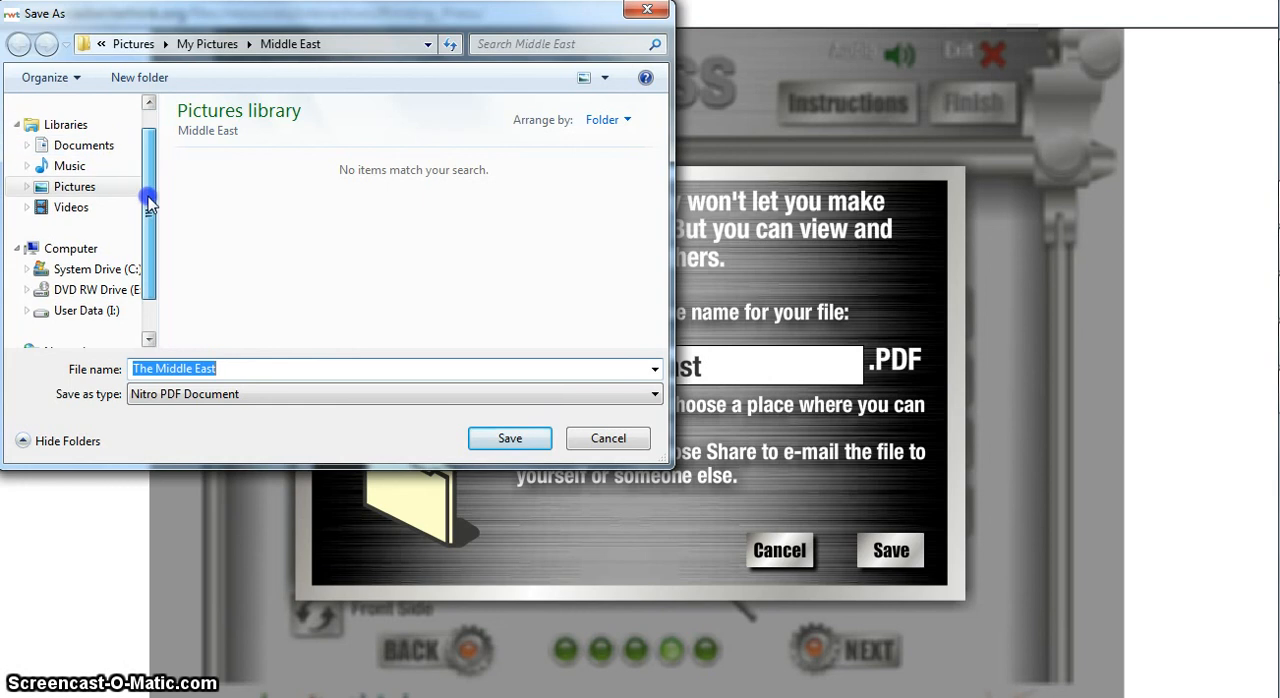
left_click(110, 147)
left_click(500, 446)
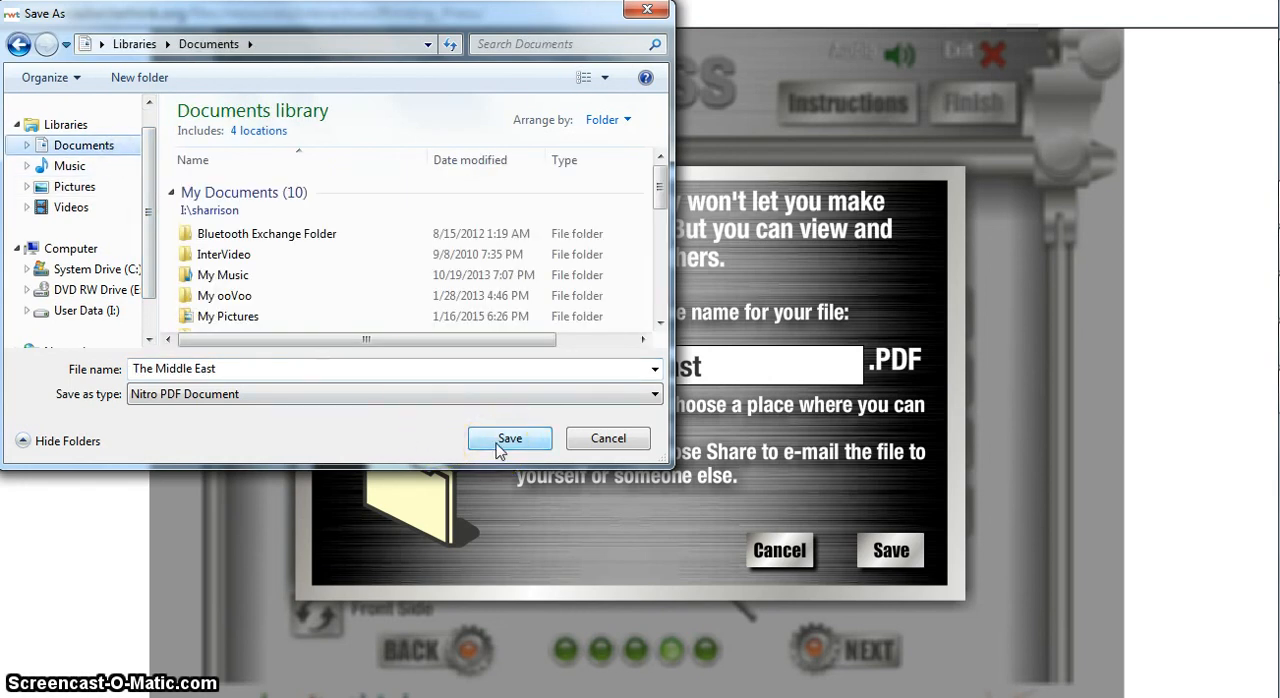
left_click(500, 446)
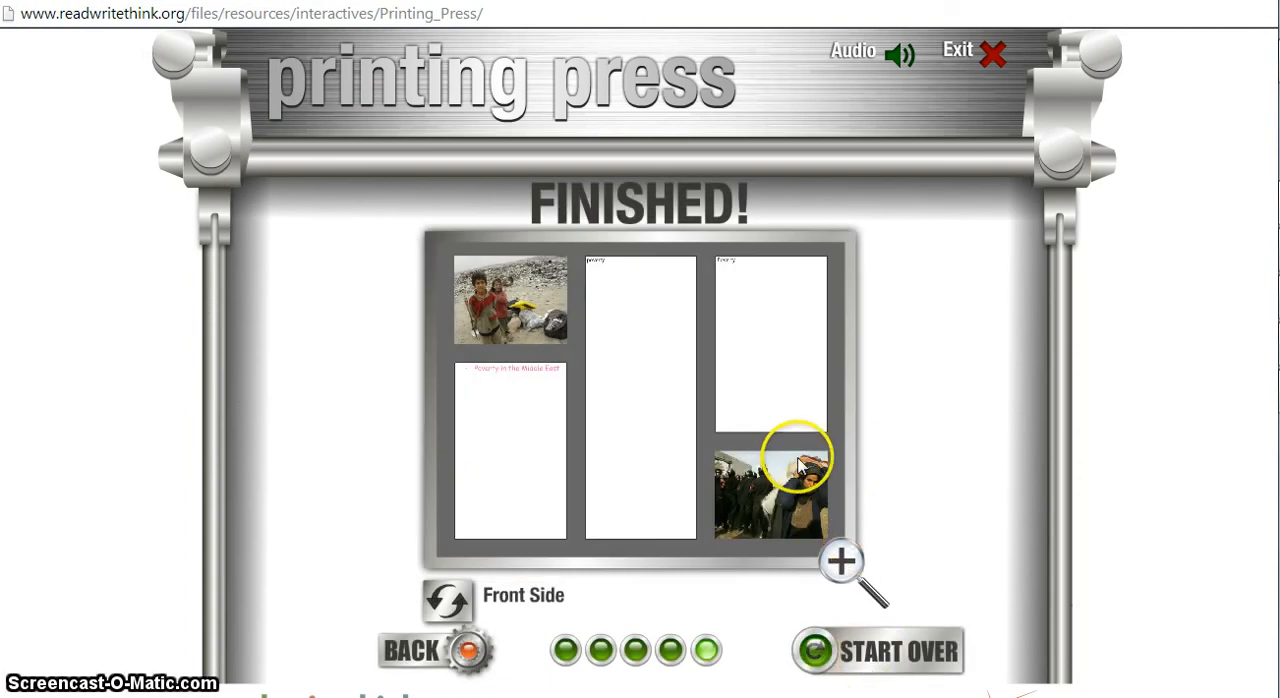
Flip the finished brochure to its back side and return to the front side.
left_click(447, 602)
left_click(447, 612)
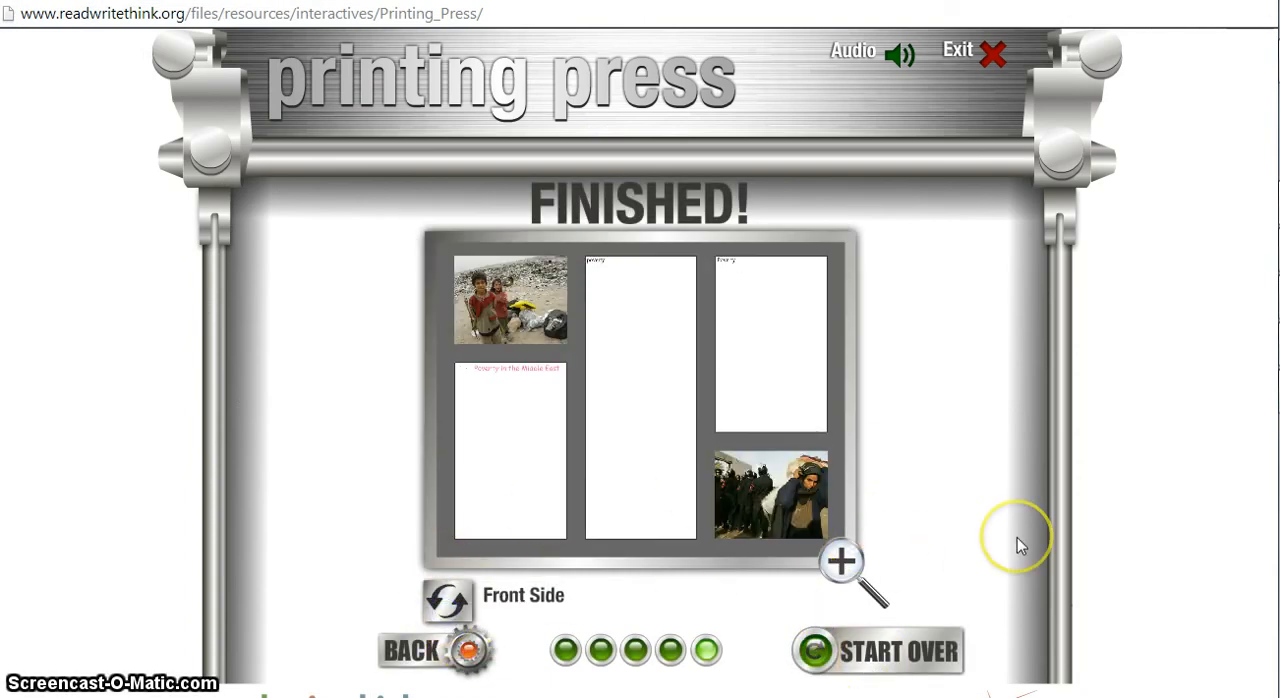